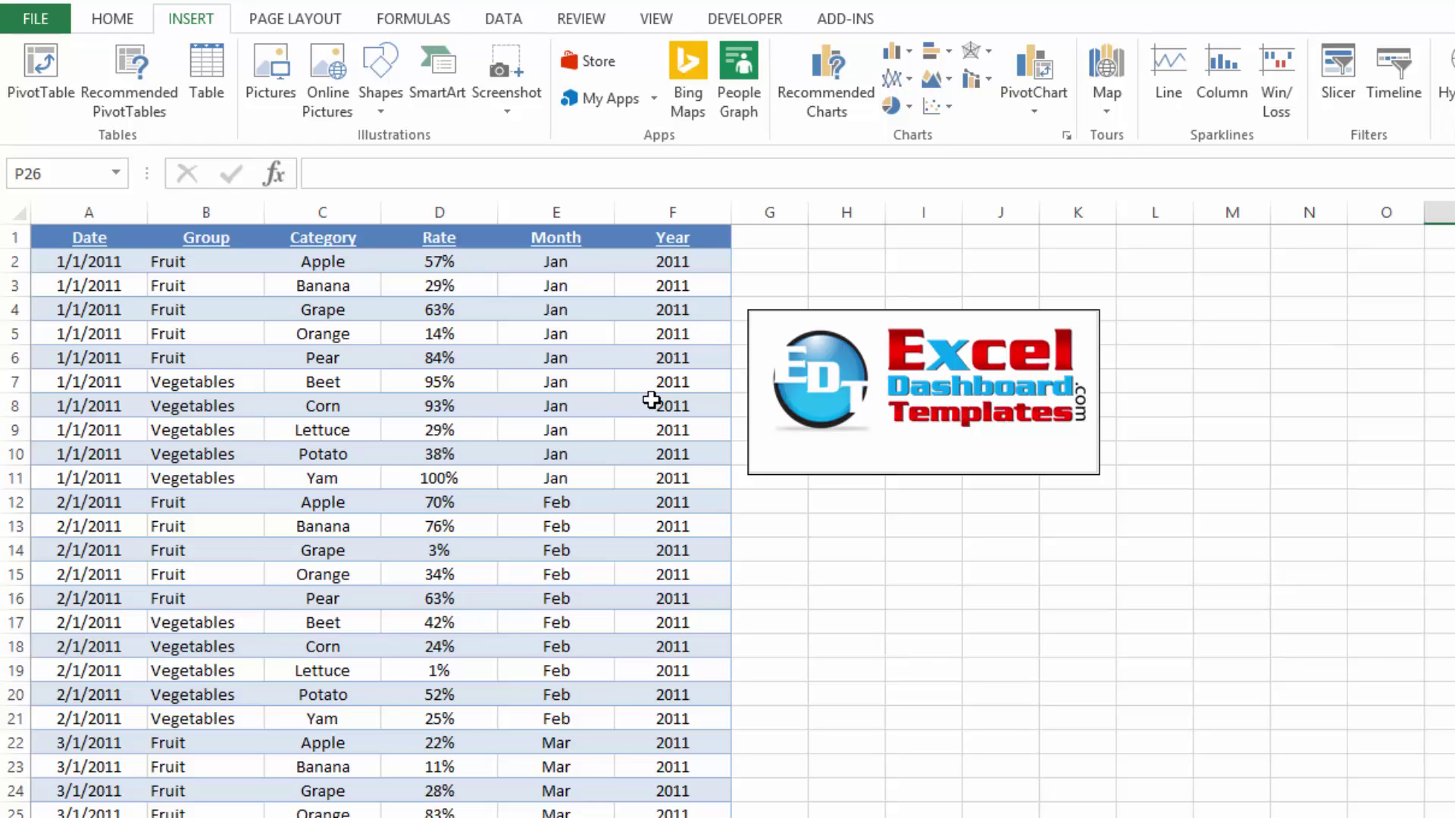
Highlight sample ranges A2:F20 and A1:F11 of the produce data, then return to cell A1 on the Home tab.
click(105, 267)
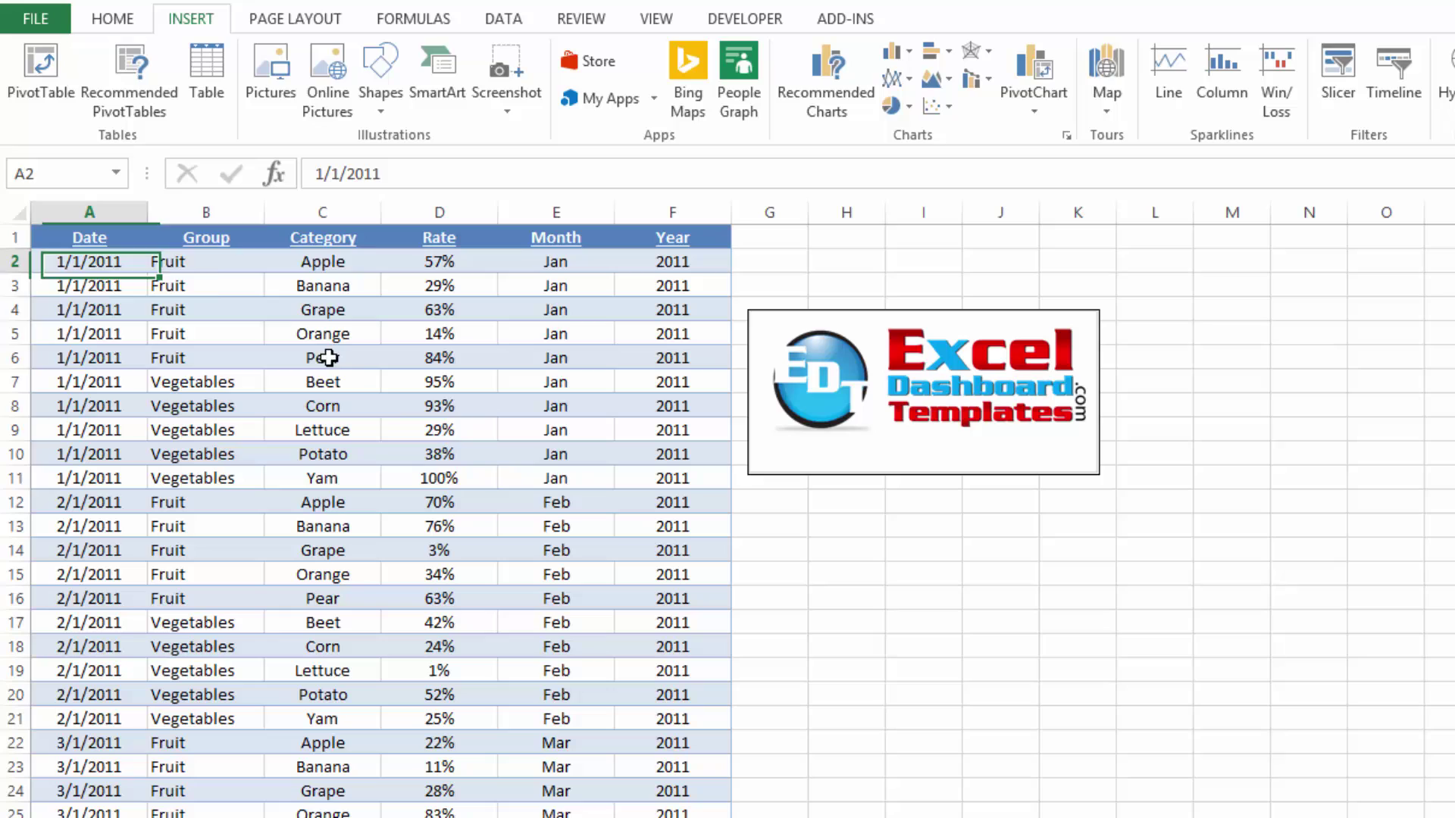
drag(328, 358, 667, 705)
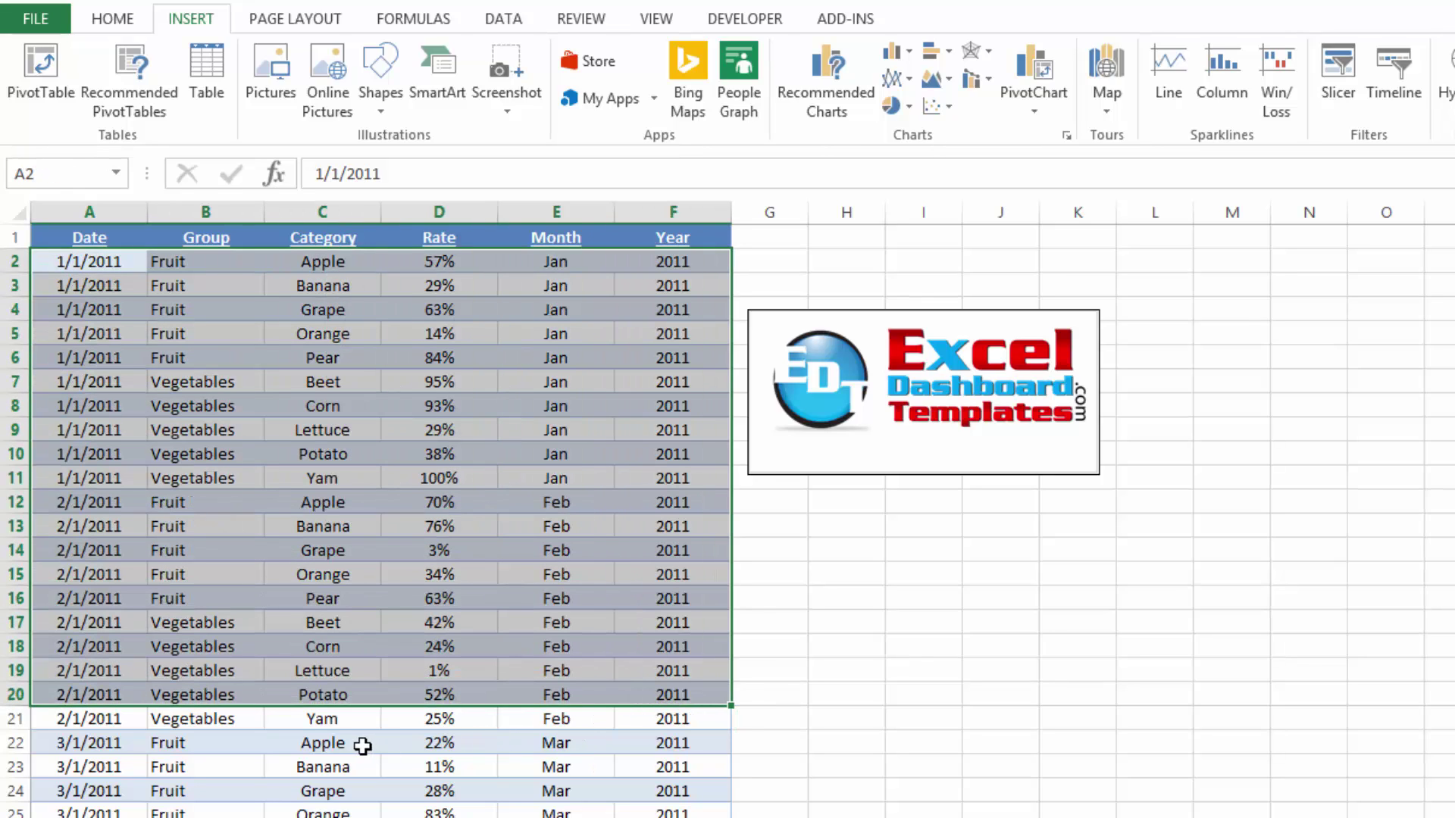
click(283, 646)
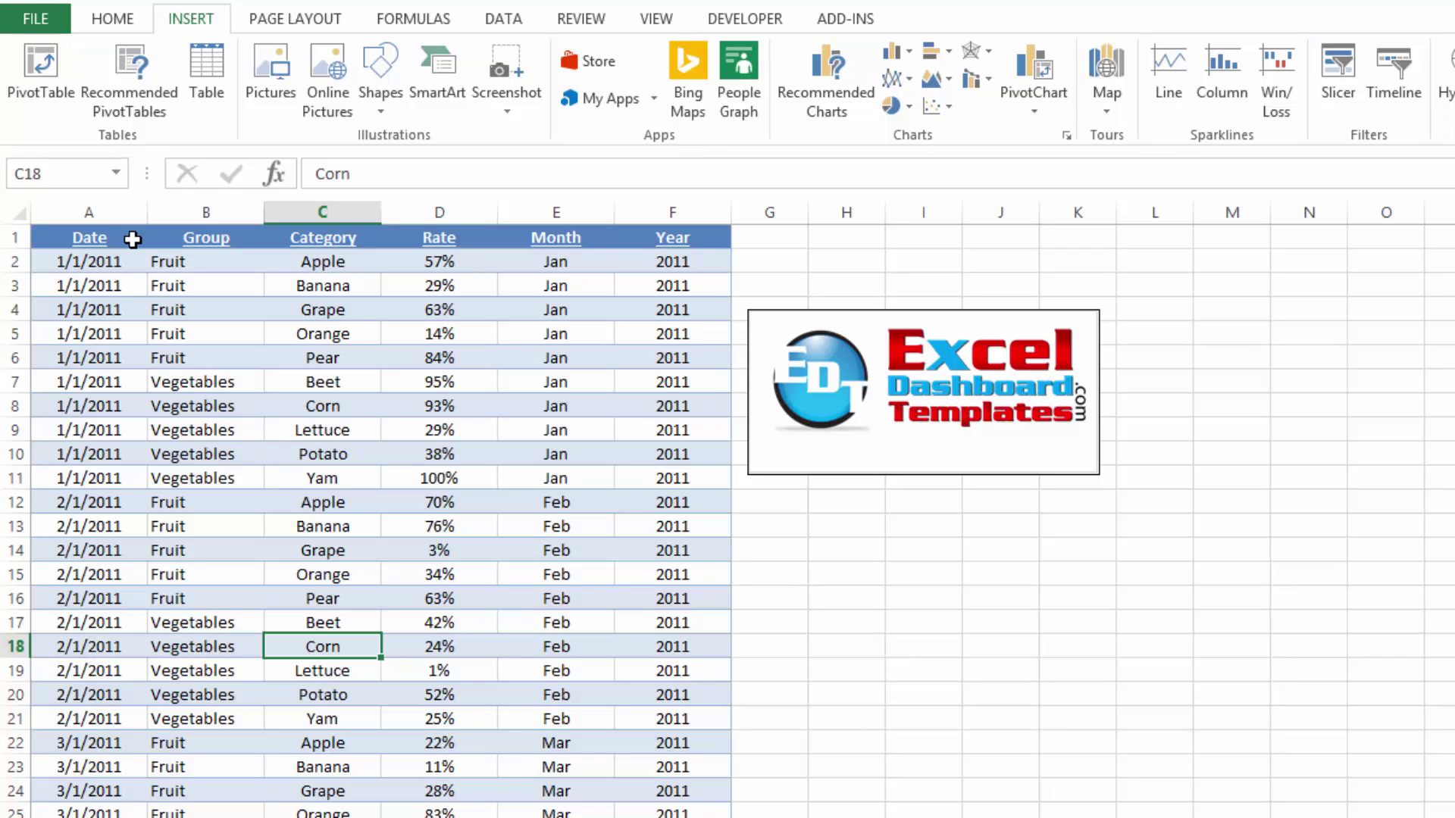
drag(132, 239, 650, 469)
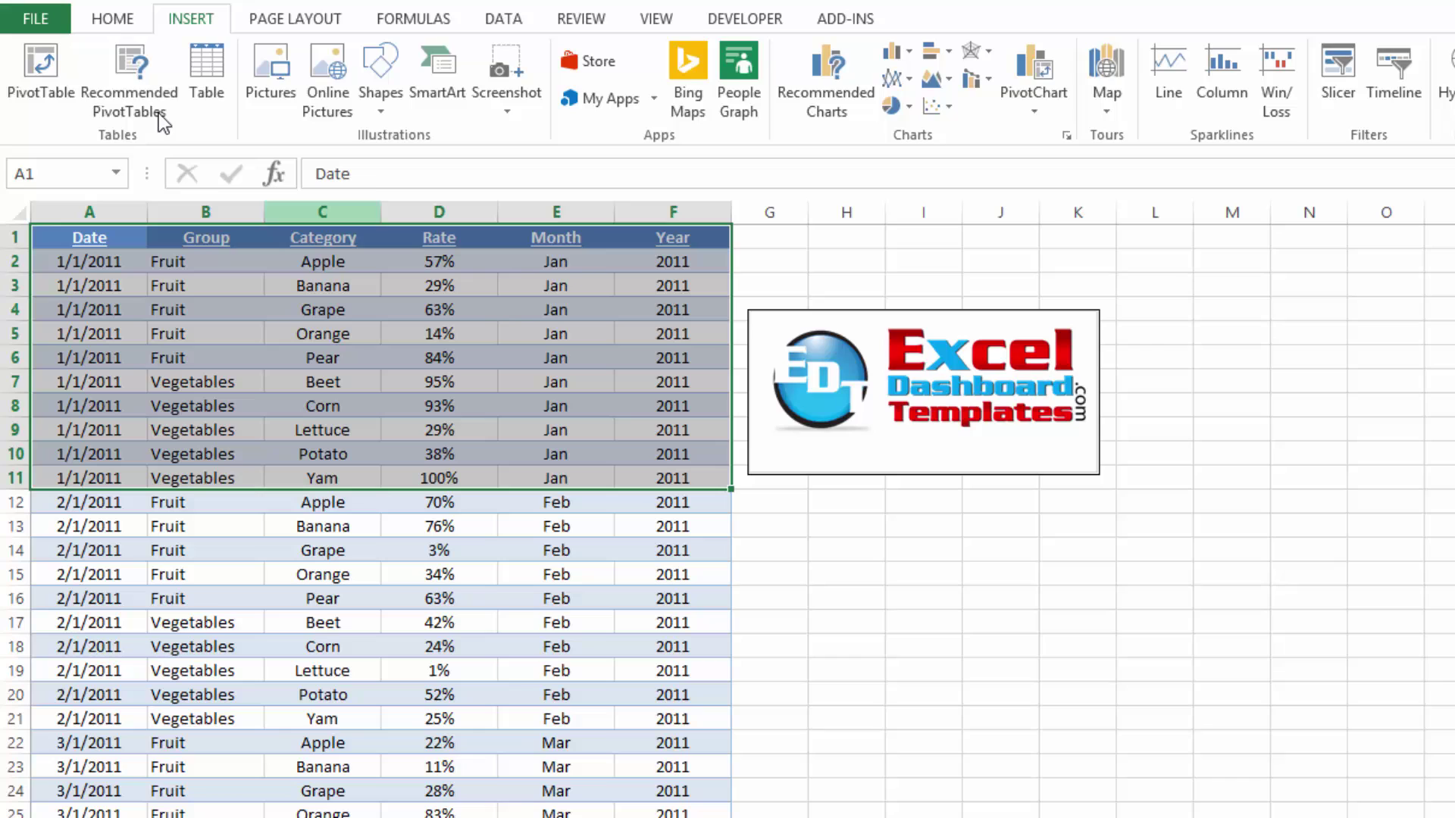
click(113, 20)
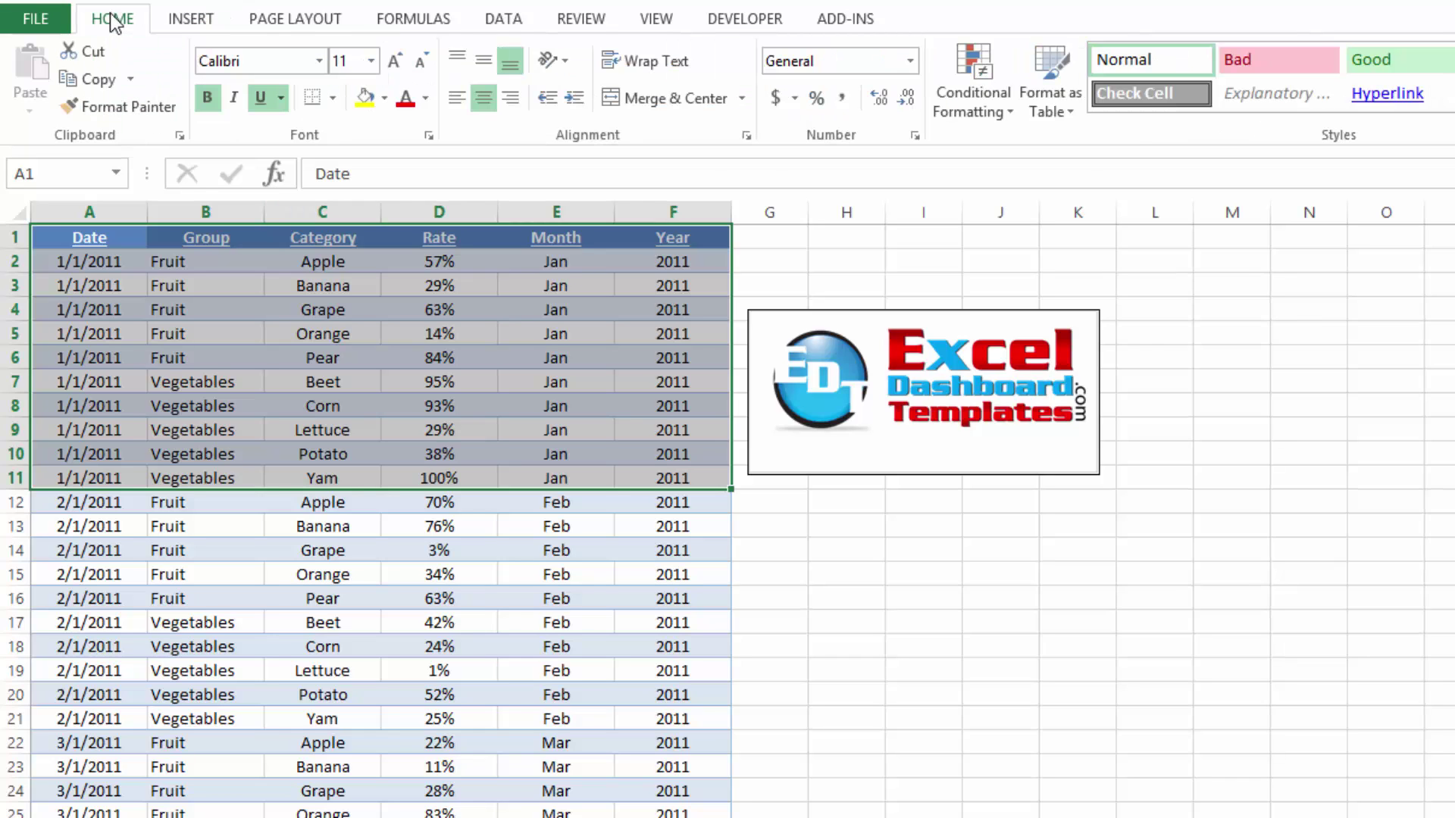
click(119, 238)
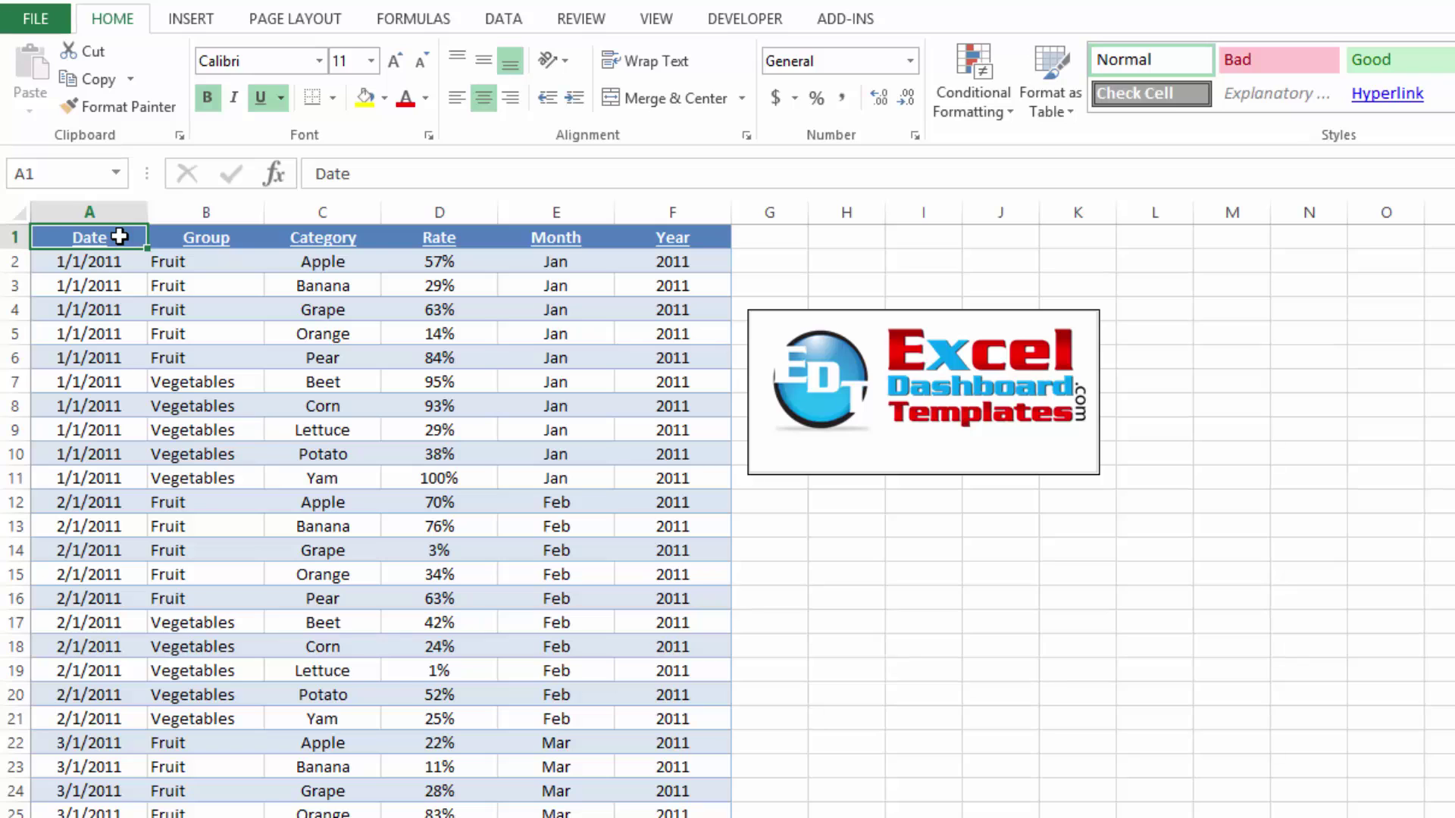
From the Date header, extend the selection to Year and the last data row with Ctrl+Shift+Right and Ctrl+Shift+Down.
click(130, 309)
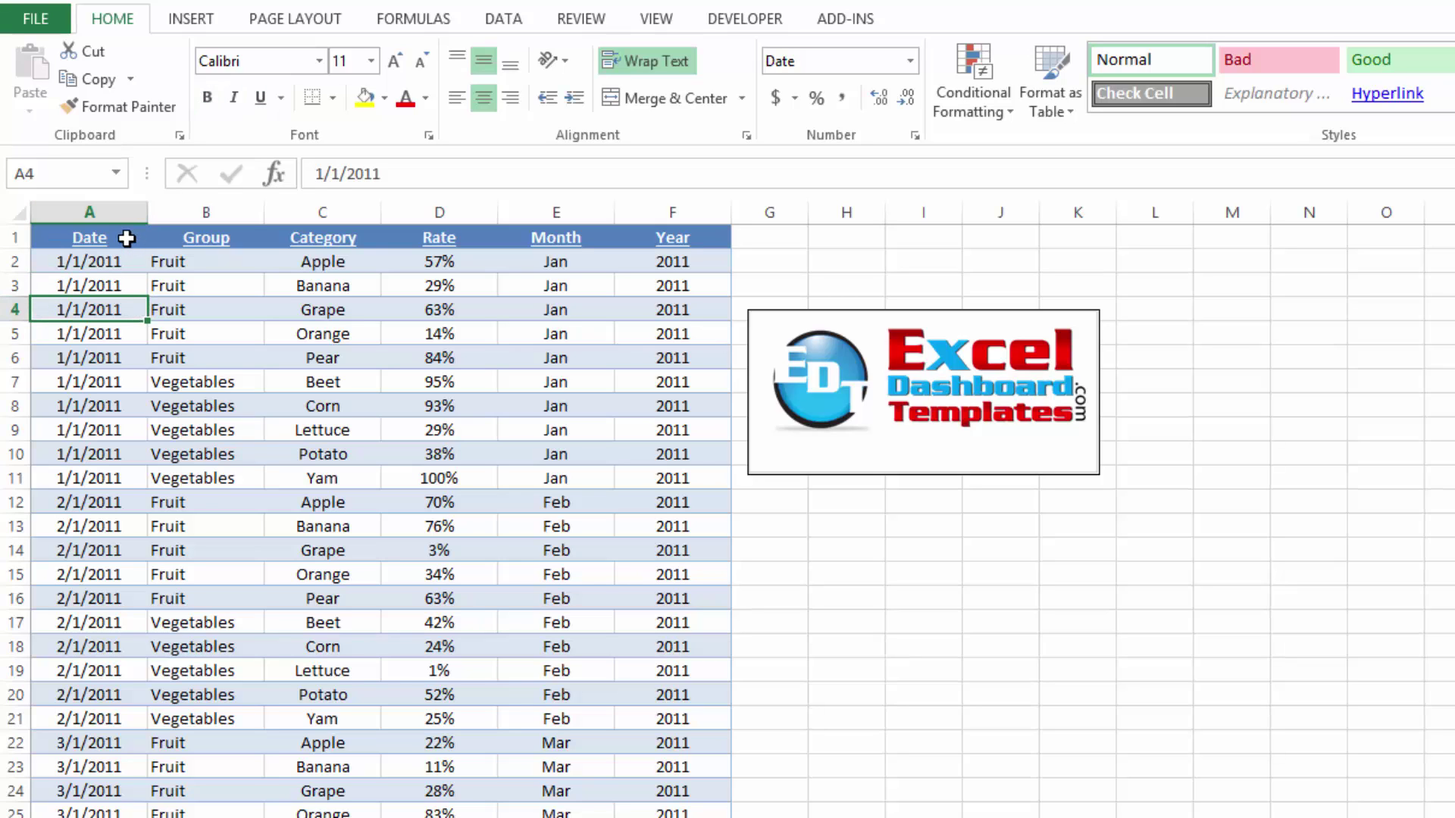
click(127, 238)
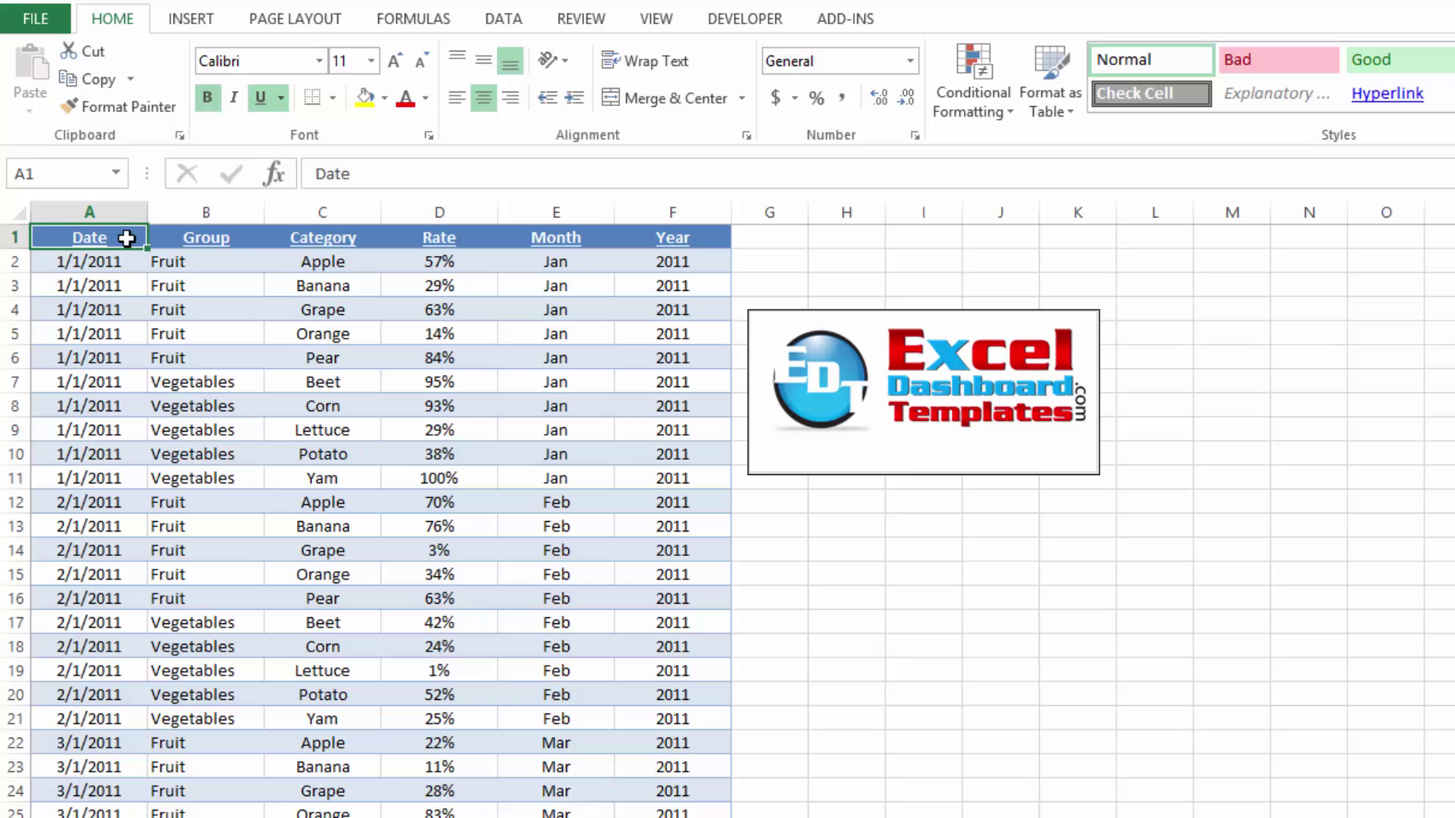
key(Down)
click(127, 238)
key(ctrl+shift+Right)
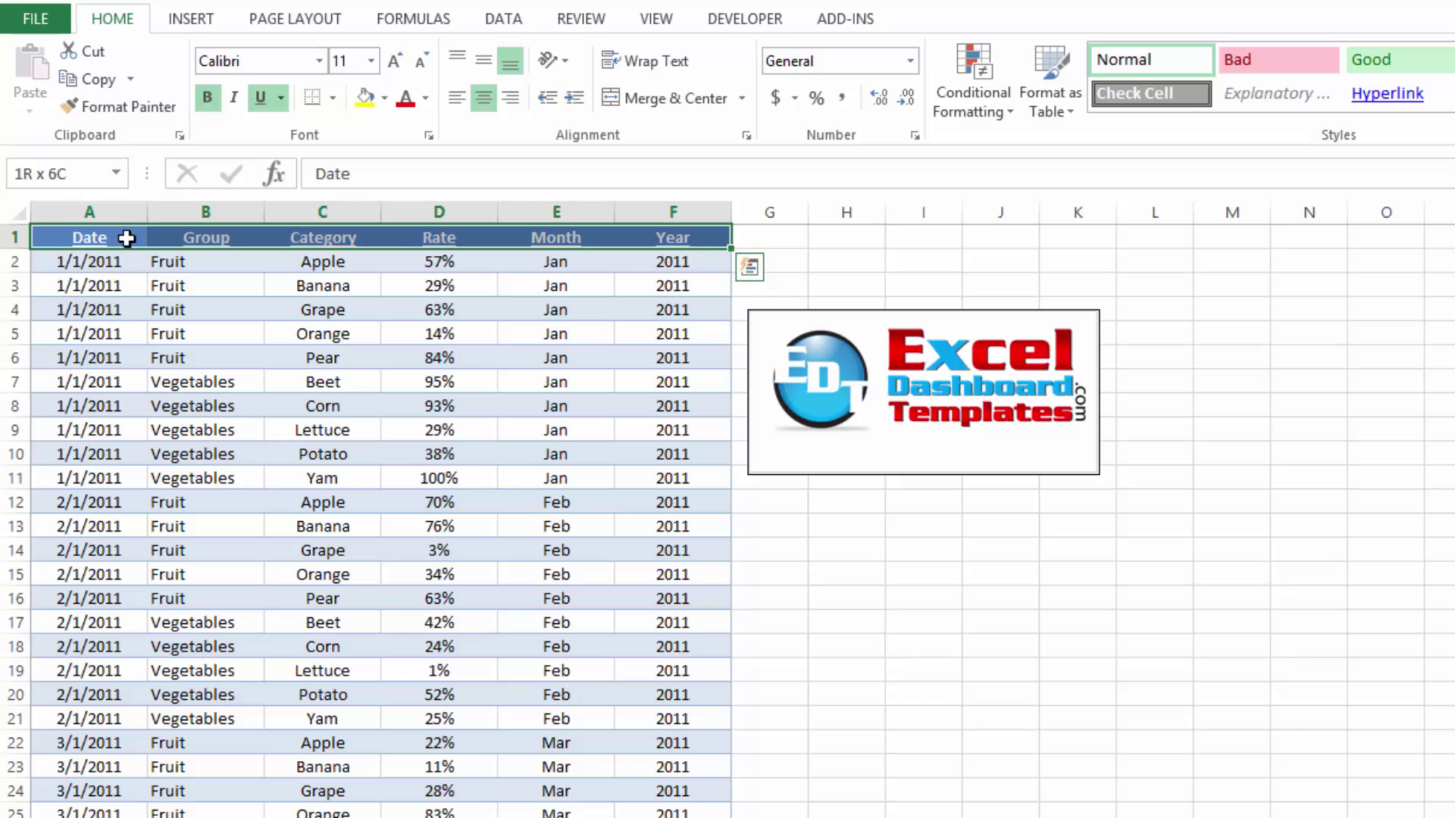
key(ctrl+shift+Down)
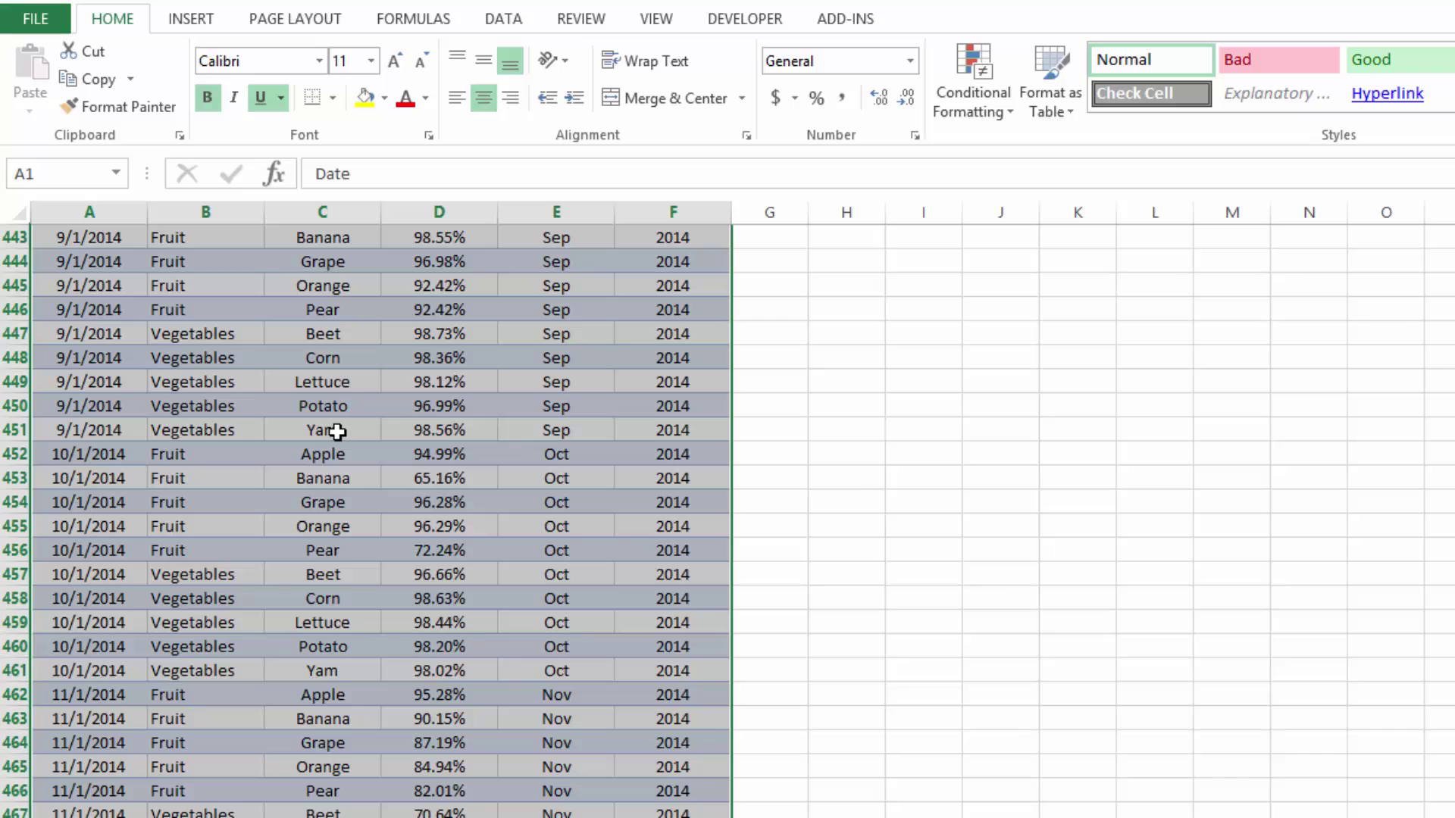
click(203, 25)
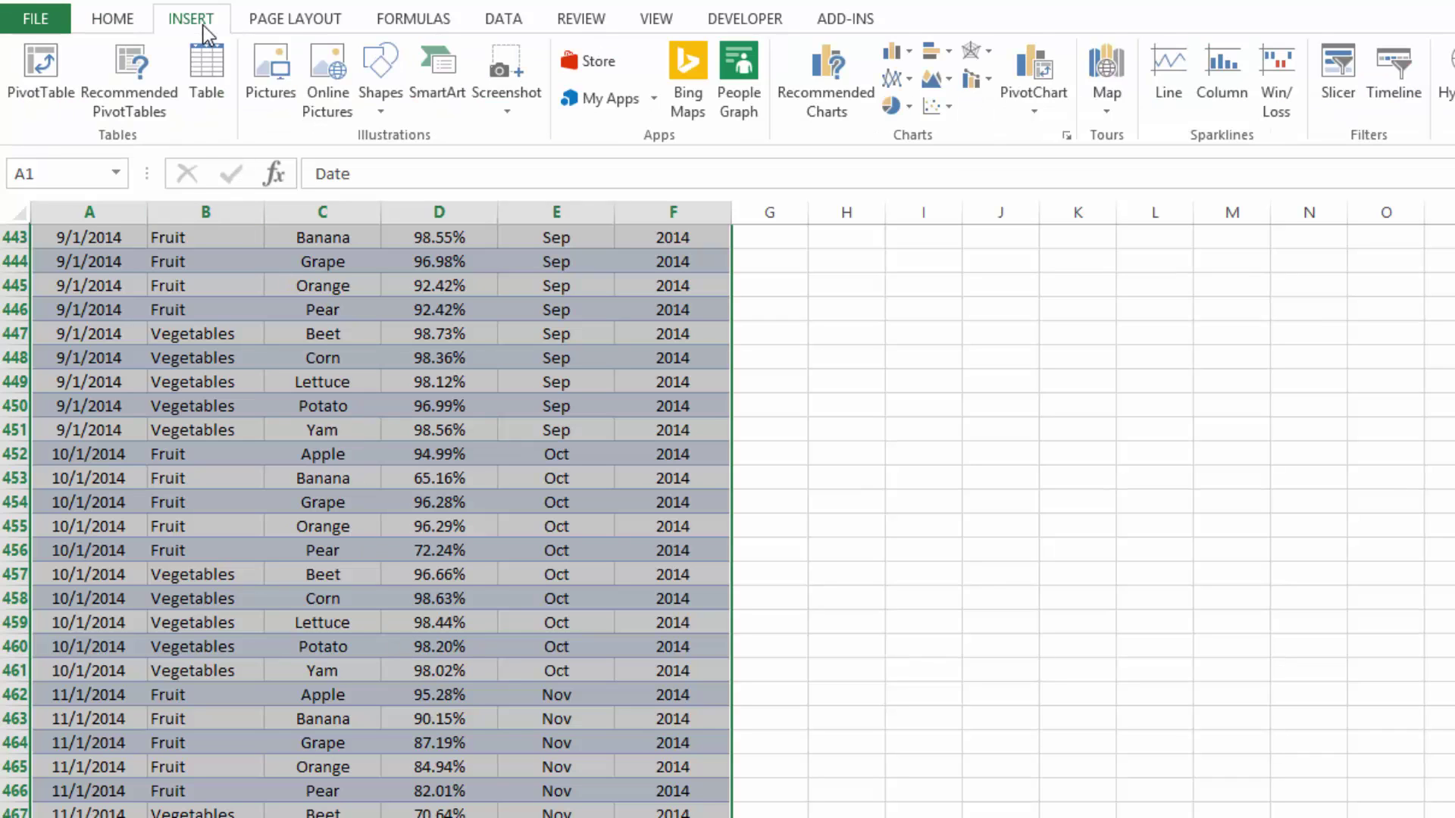
Convert A1:F481 into a table with headers, named Table2.
click(203, 106)
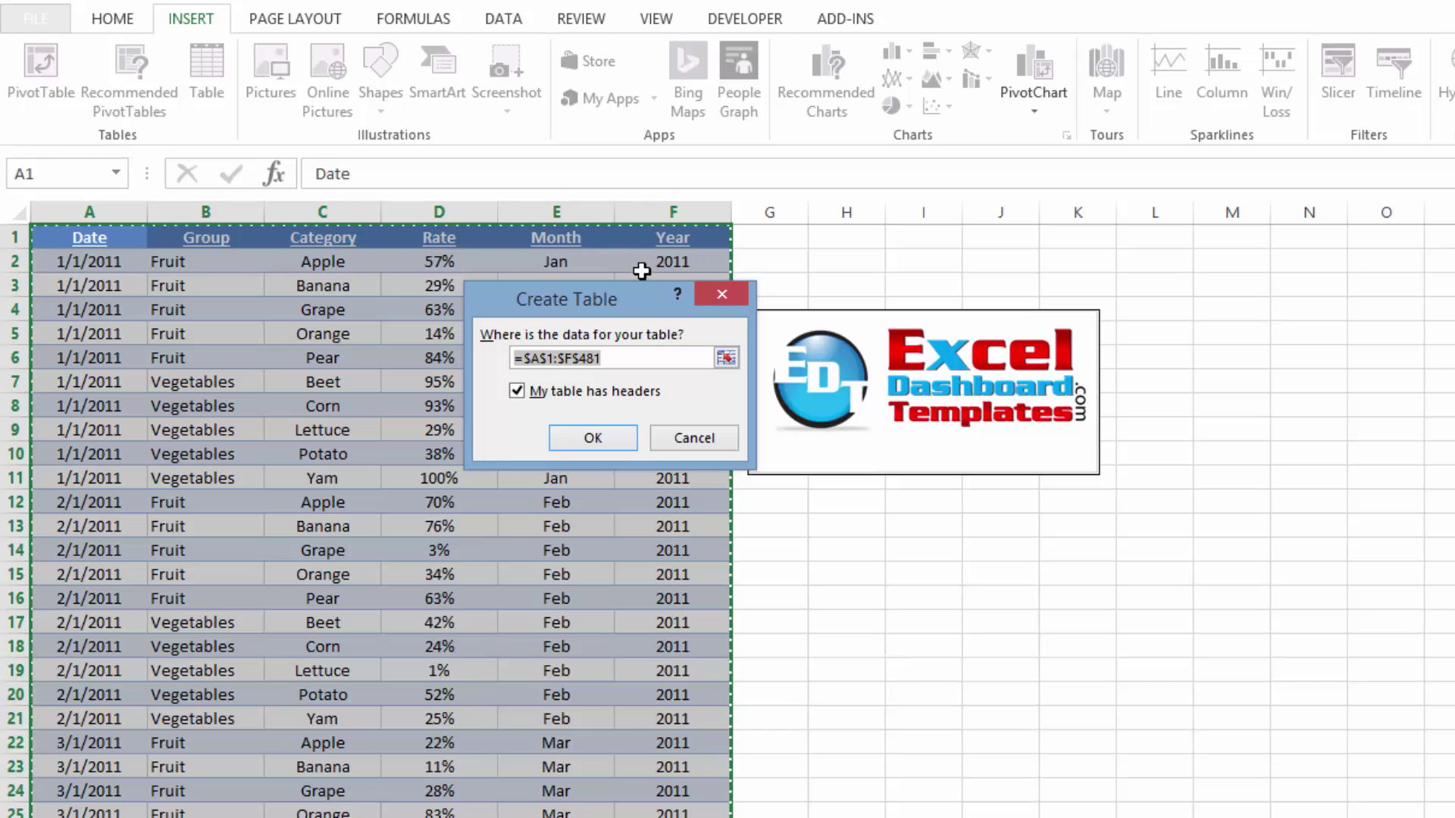
click(606, 444)
click(325, 385)
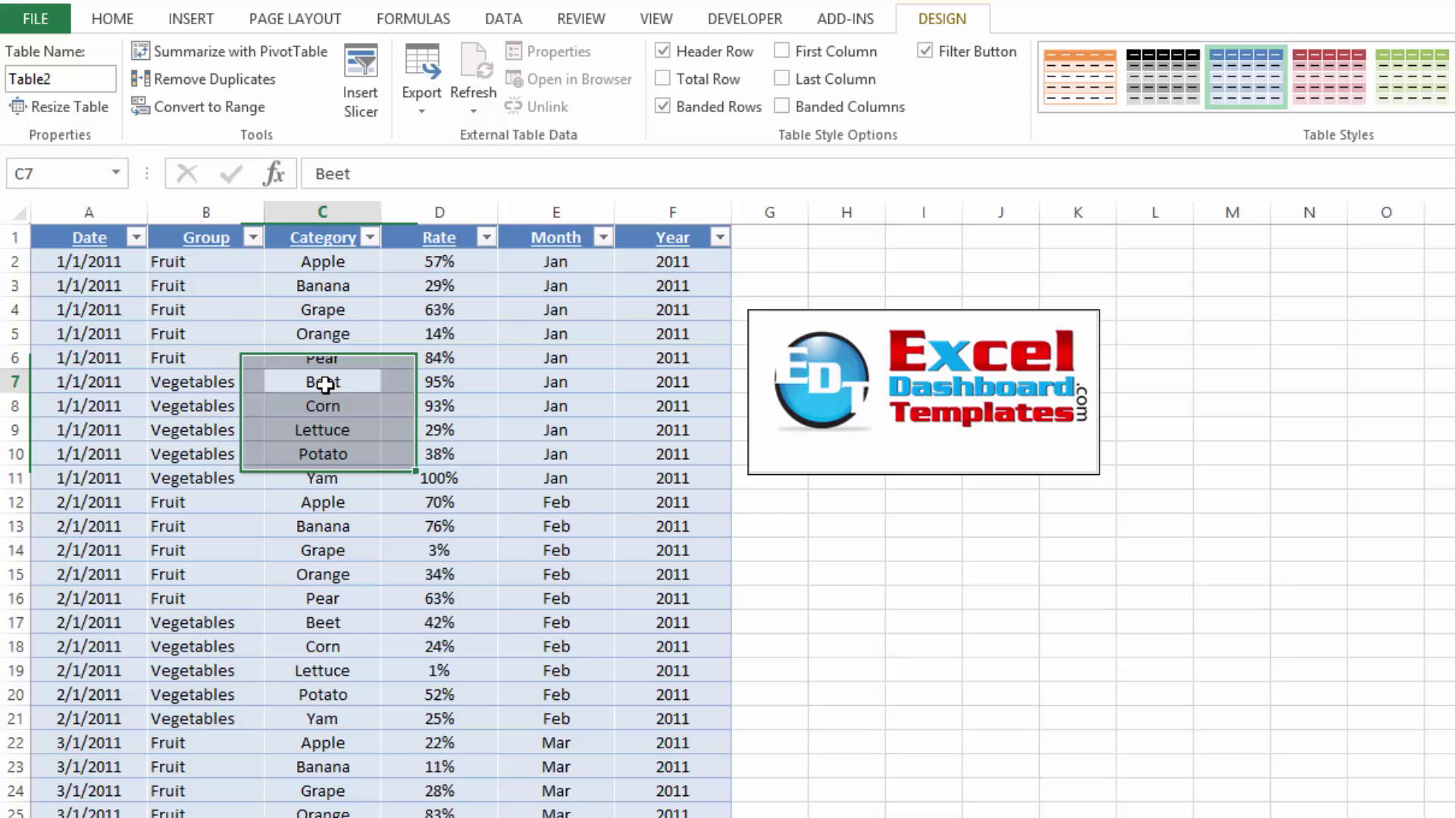
click(137, 238)
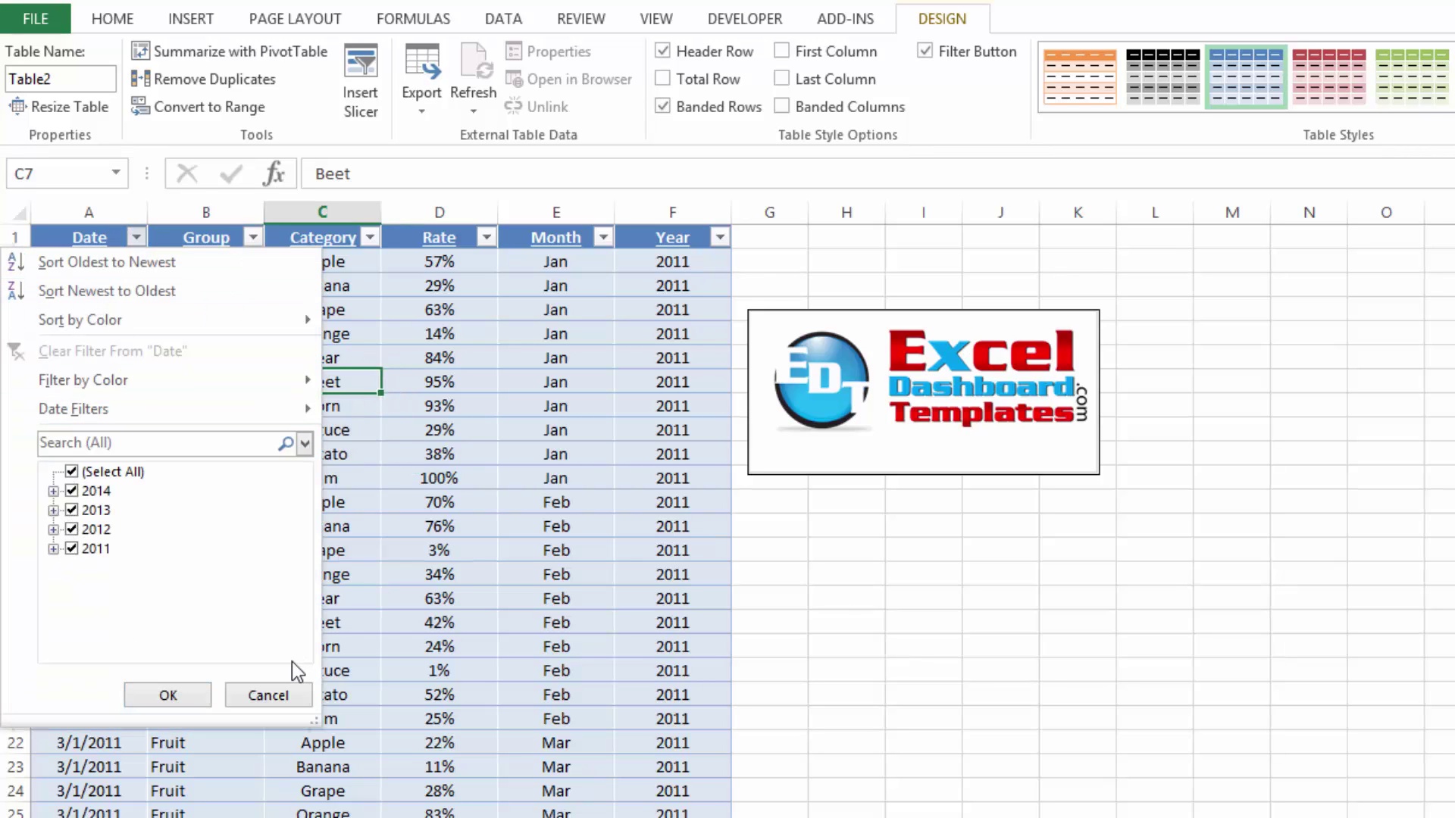
click(288, 696)
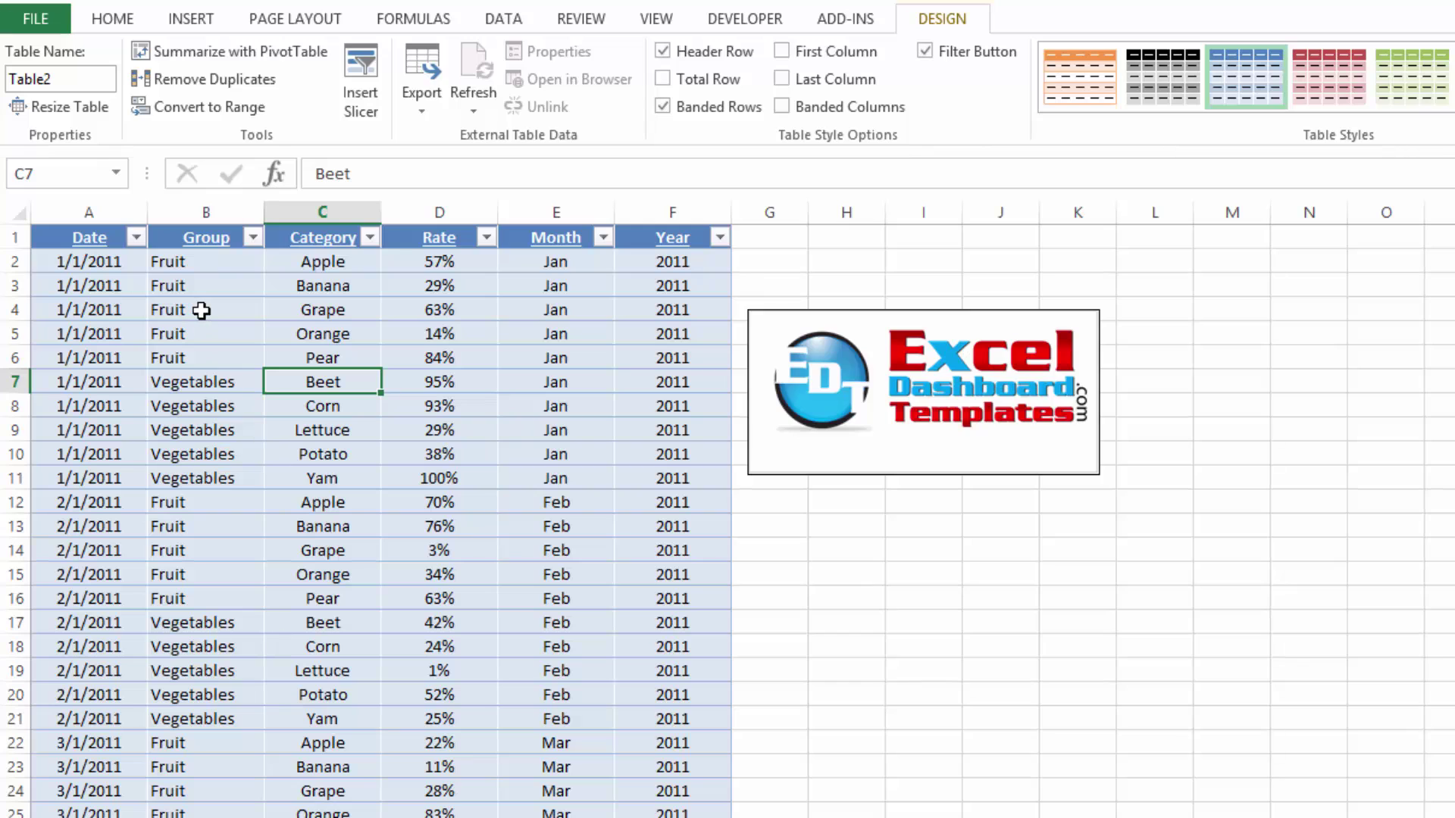
click(137, 238)
click(71, 491)
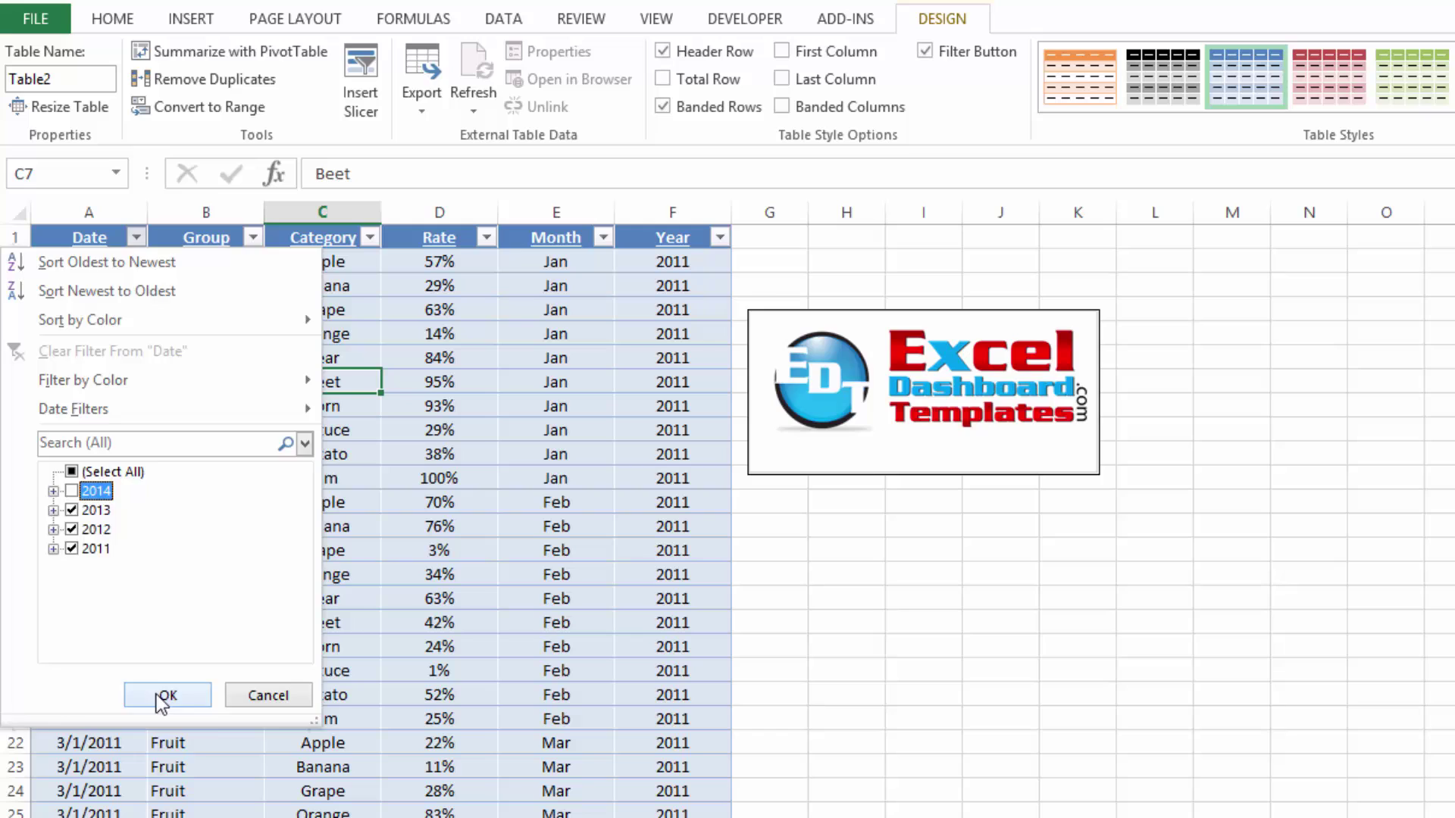
click(155, 693)
click(253, 574)
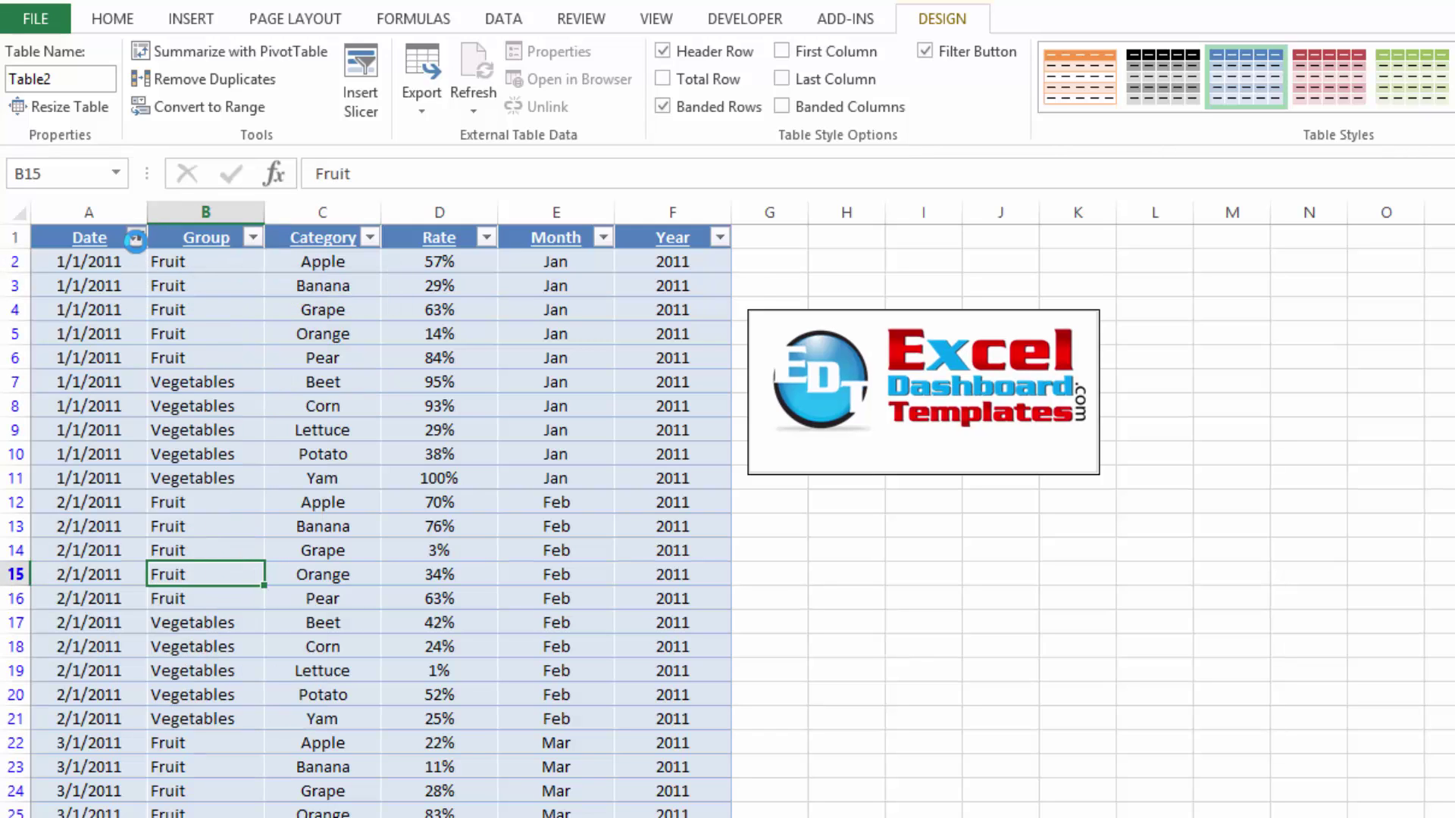
click(138, 238)
click(72, 491)
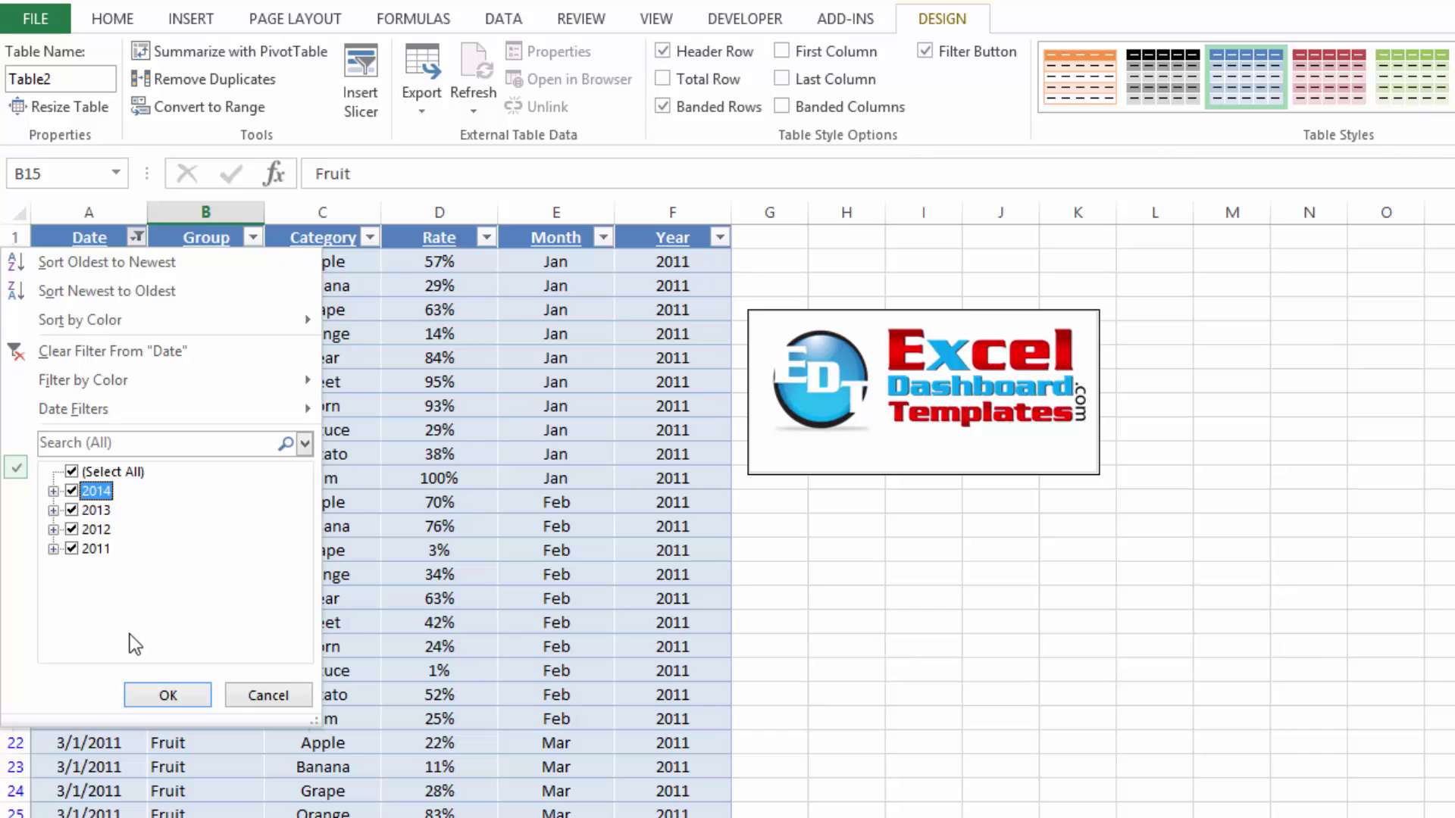
click(162, 695)
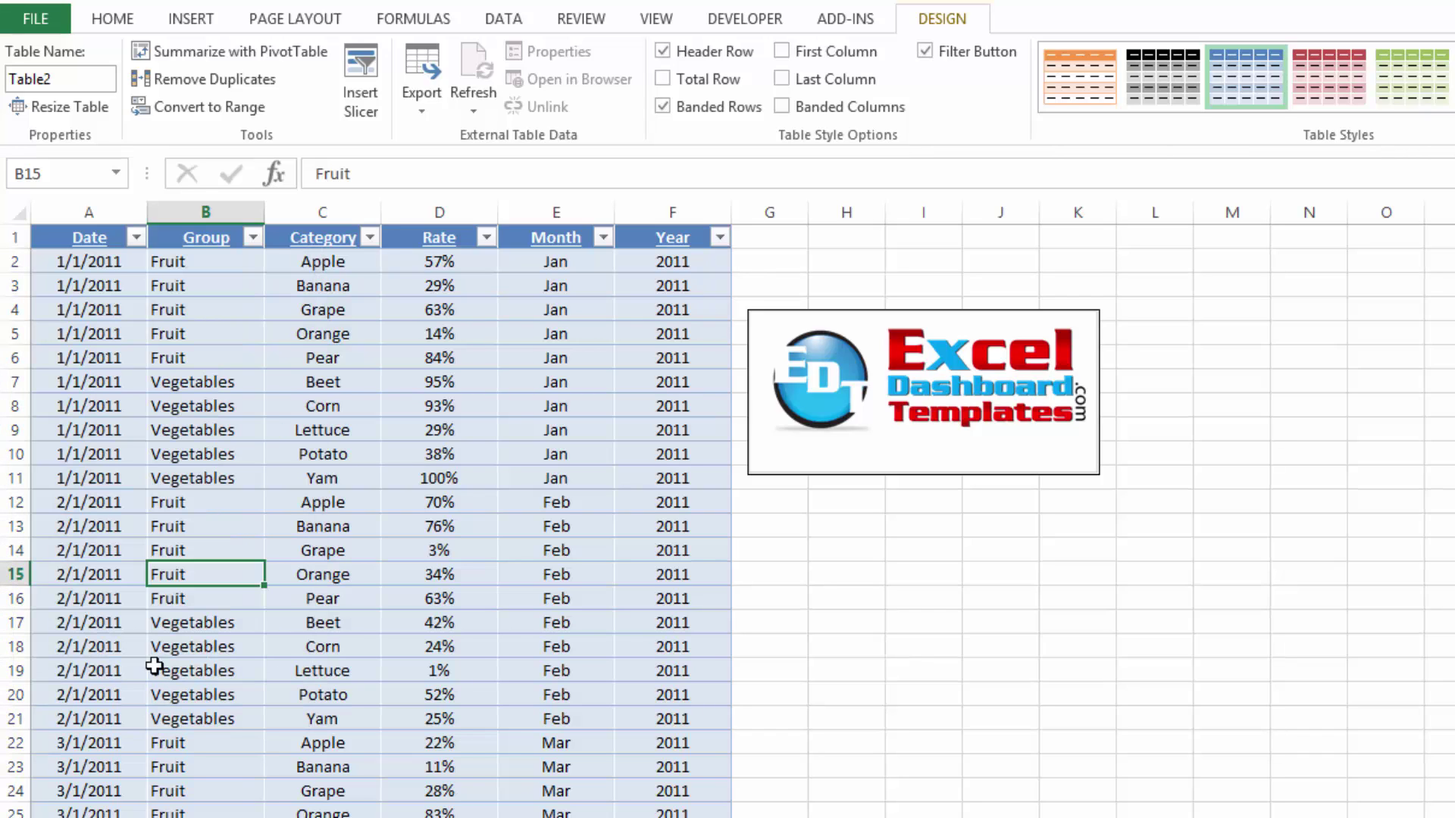
click(107, 285)
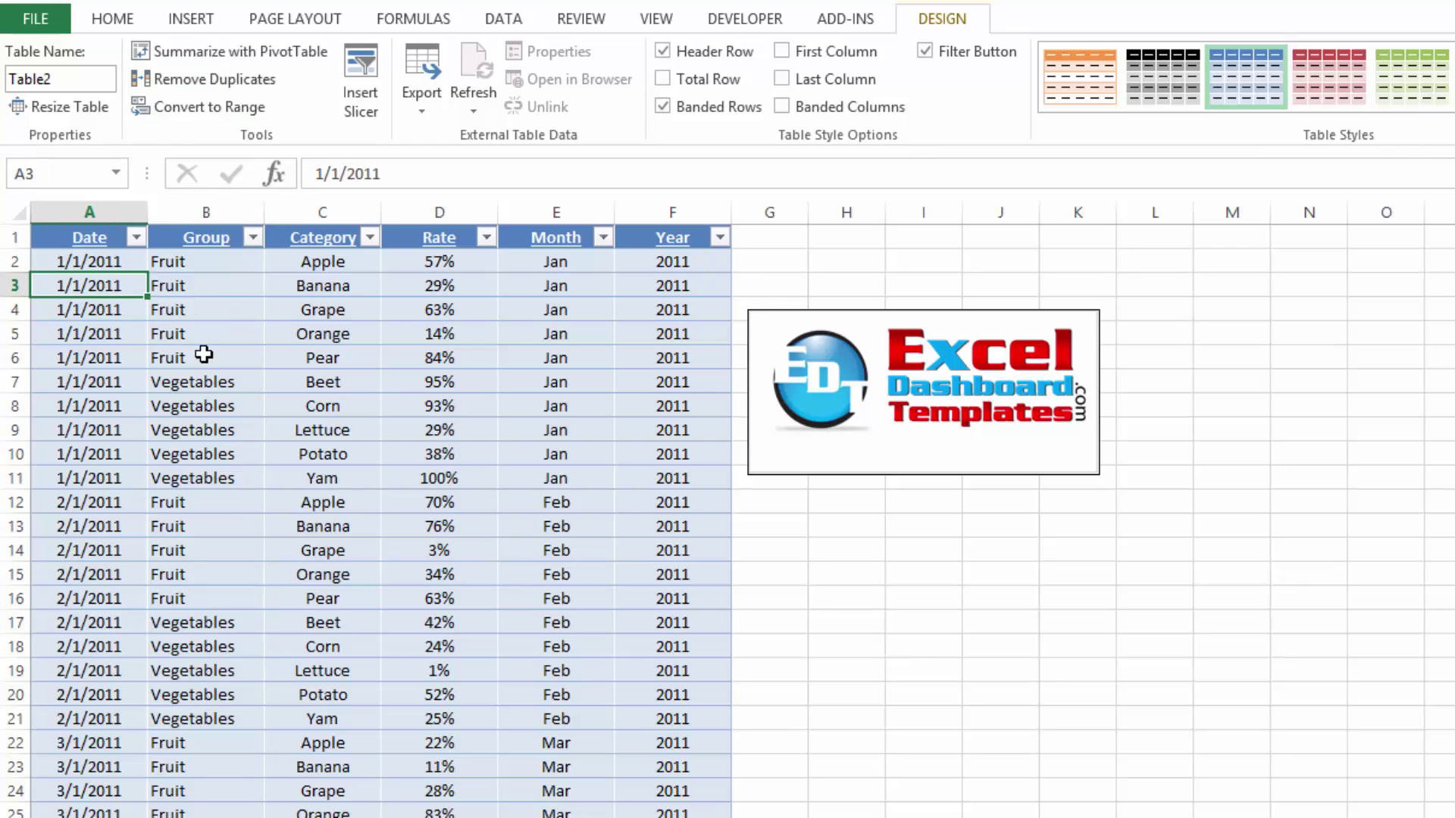
click(244, 356)
click(203, 284)
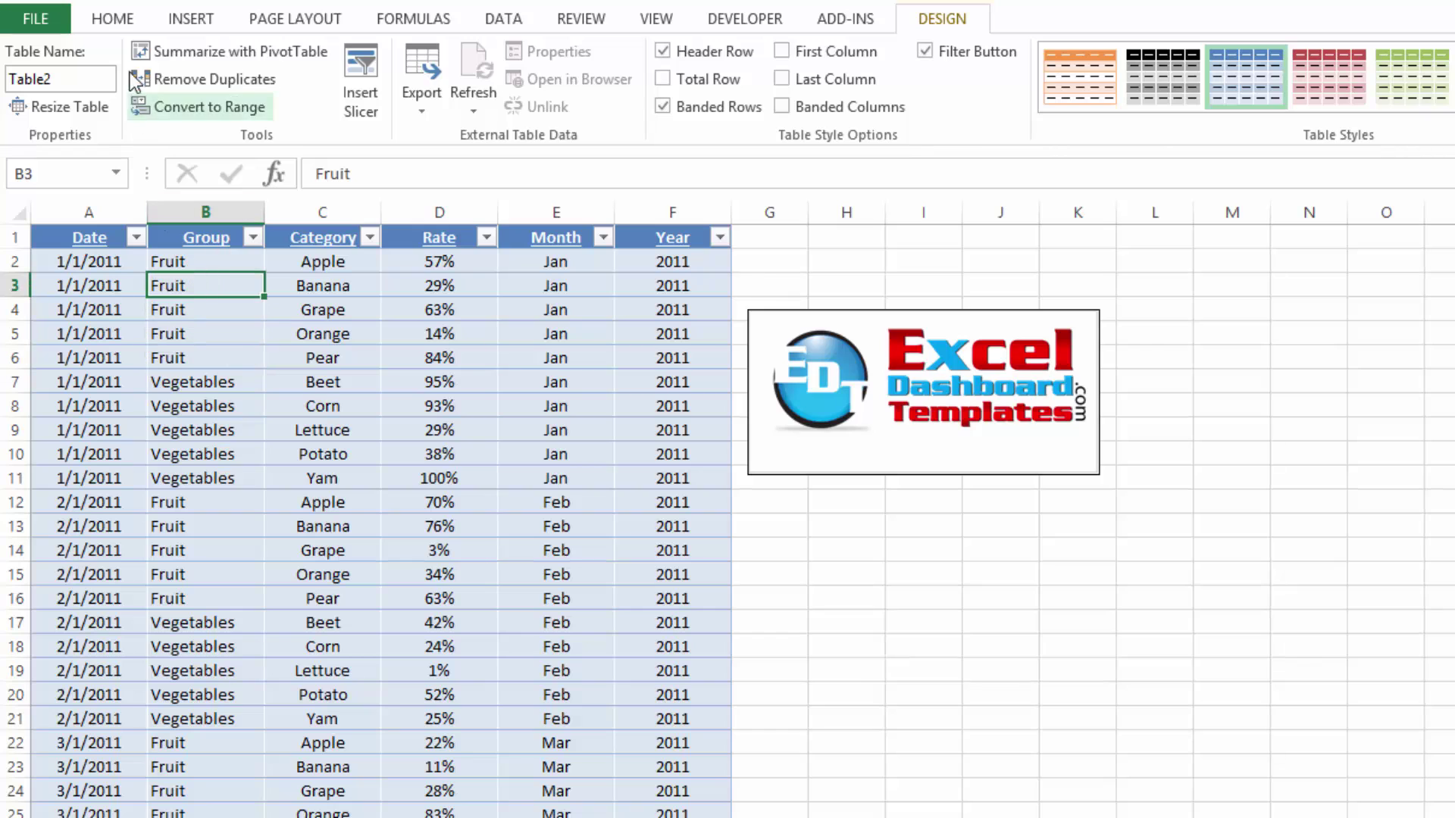
click(110, 19)
click(166, 23)
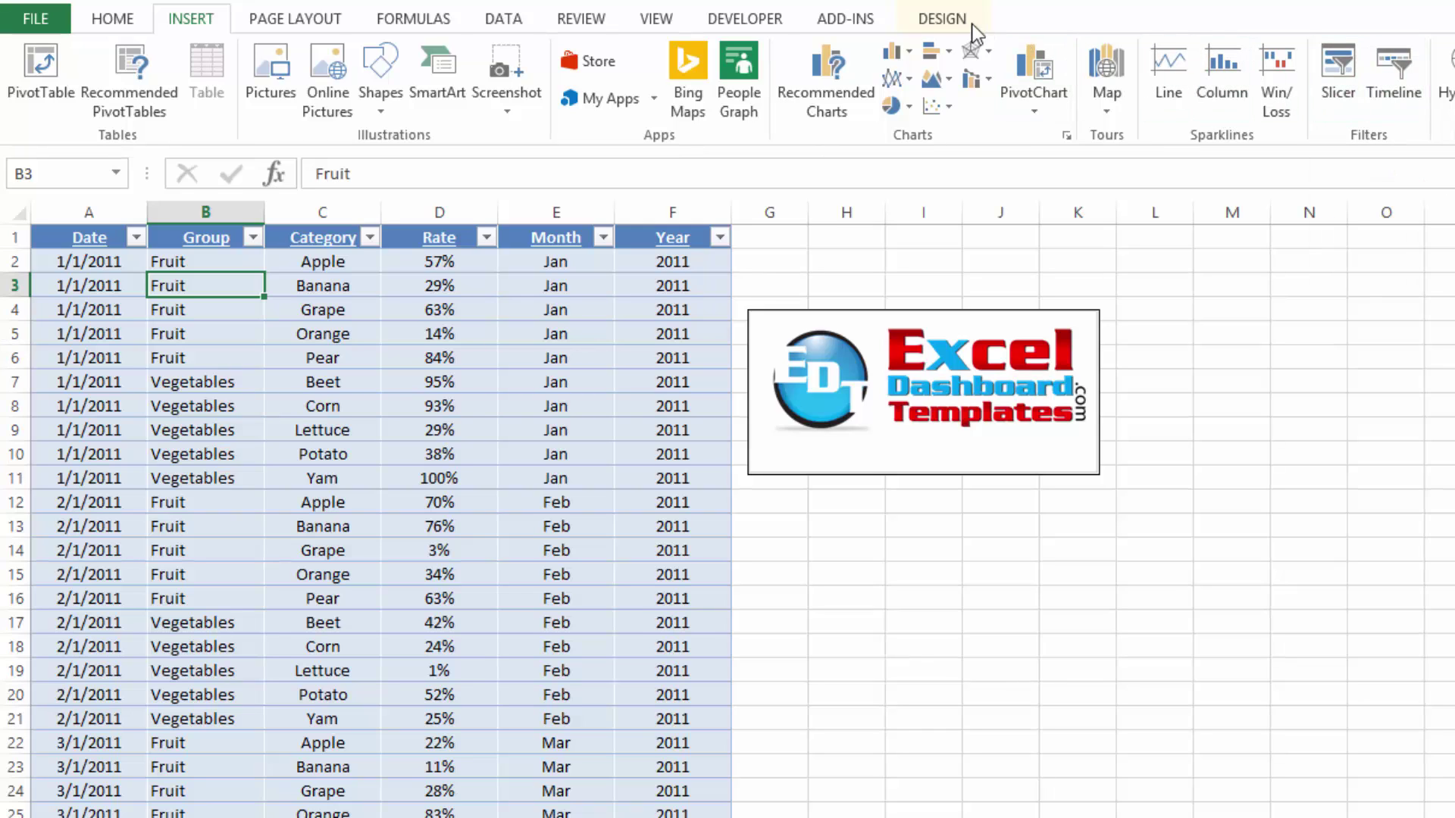
click(931, 20)
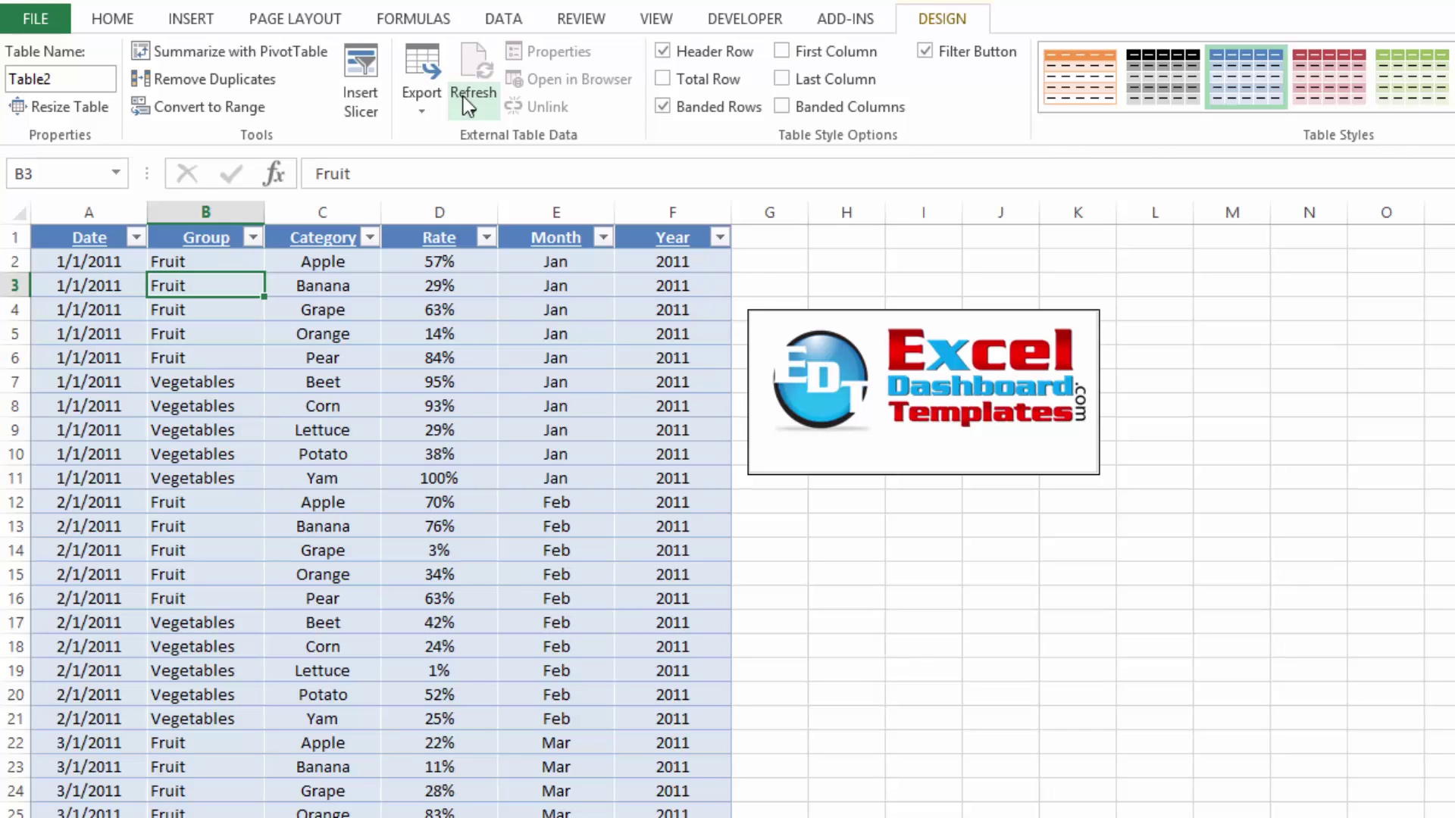
Insert Group, Category, Month and Year slicers for Table2.
click(367, 93)
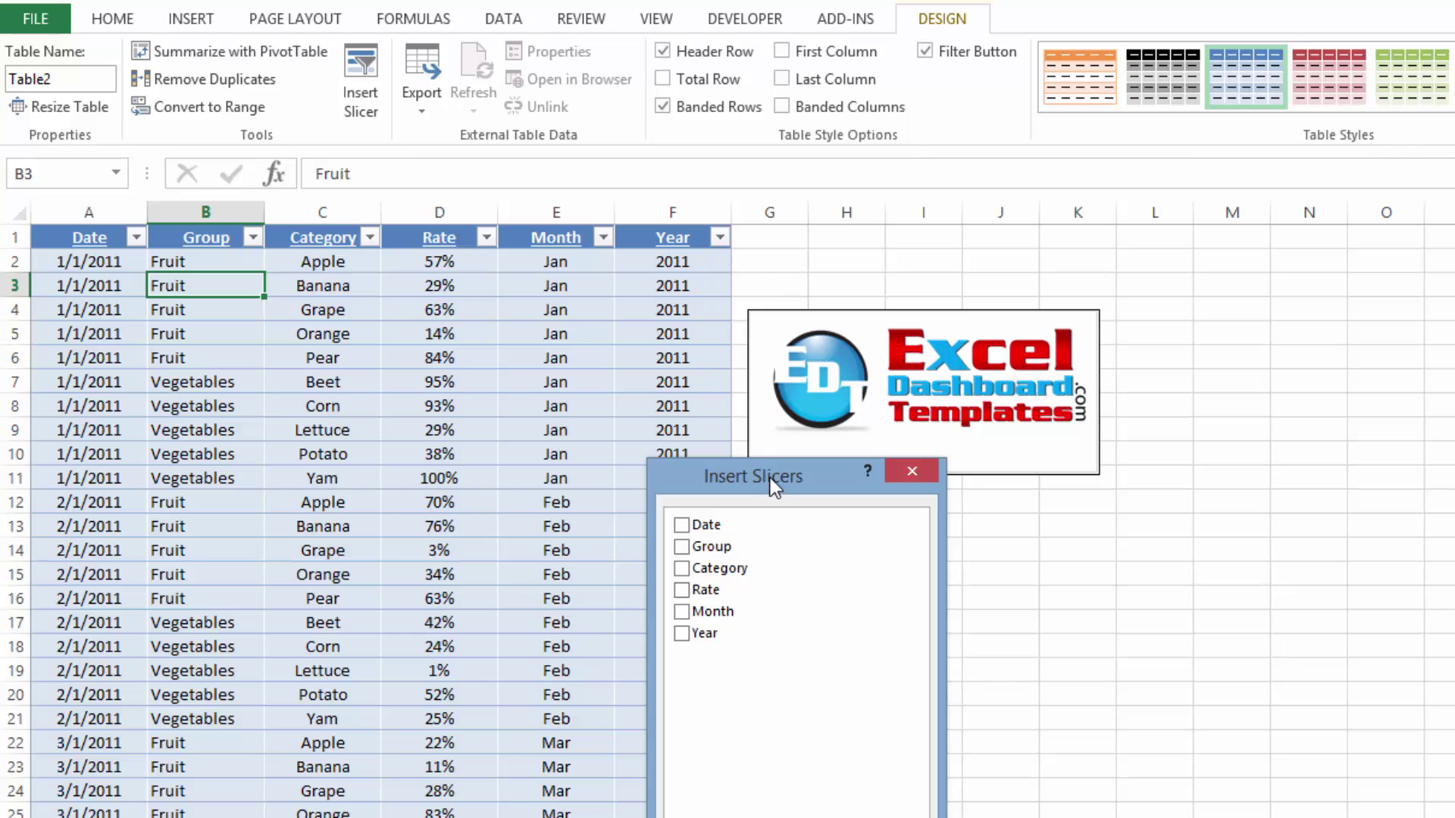
drag(771, 480, 447, 322)
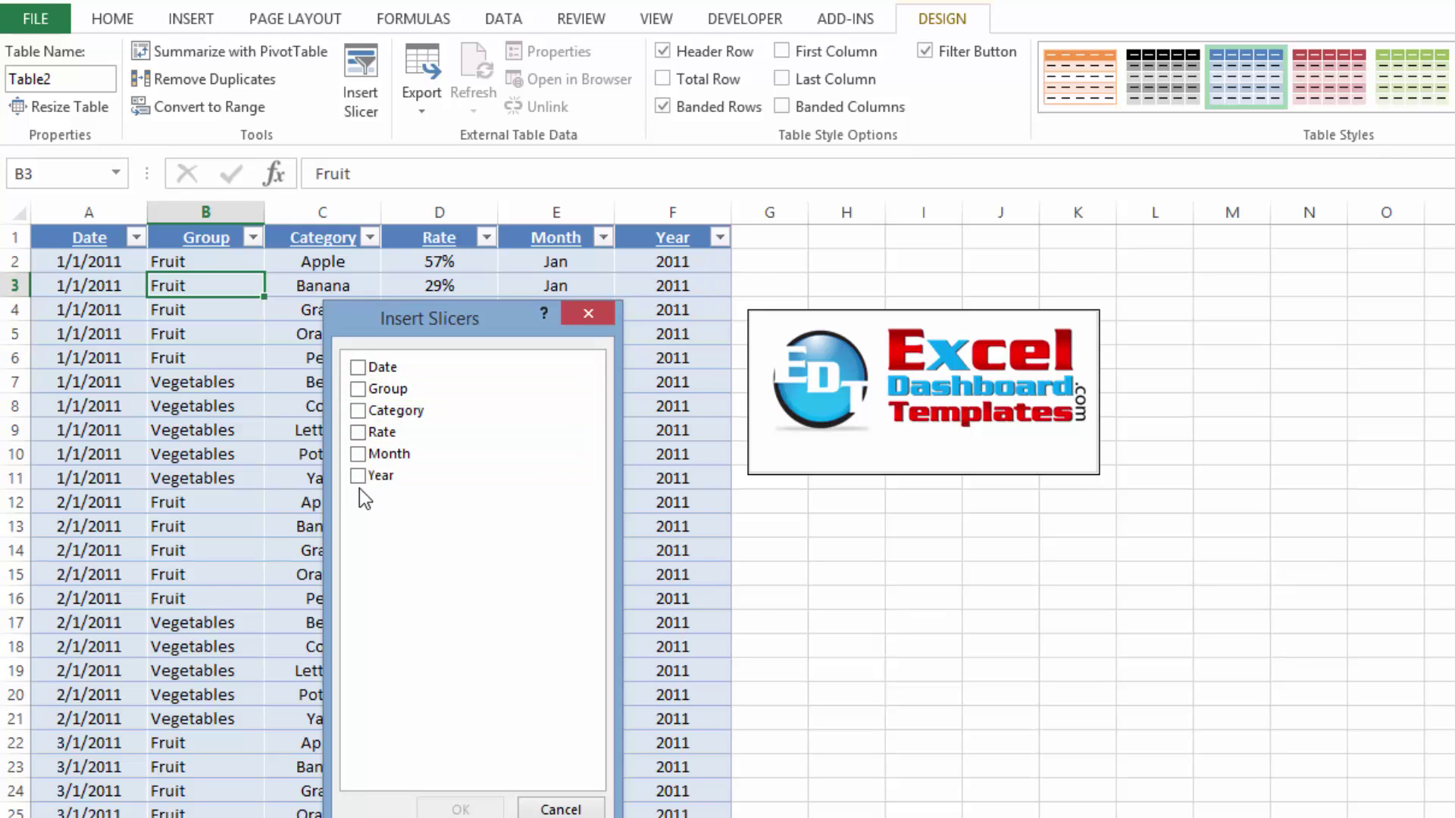
click(358, 389)
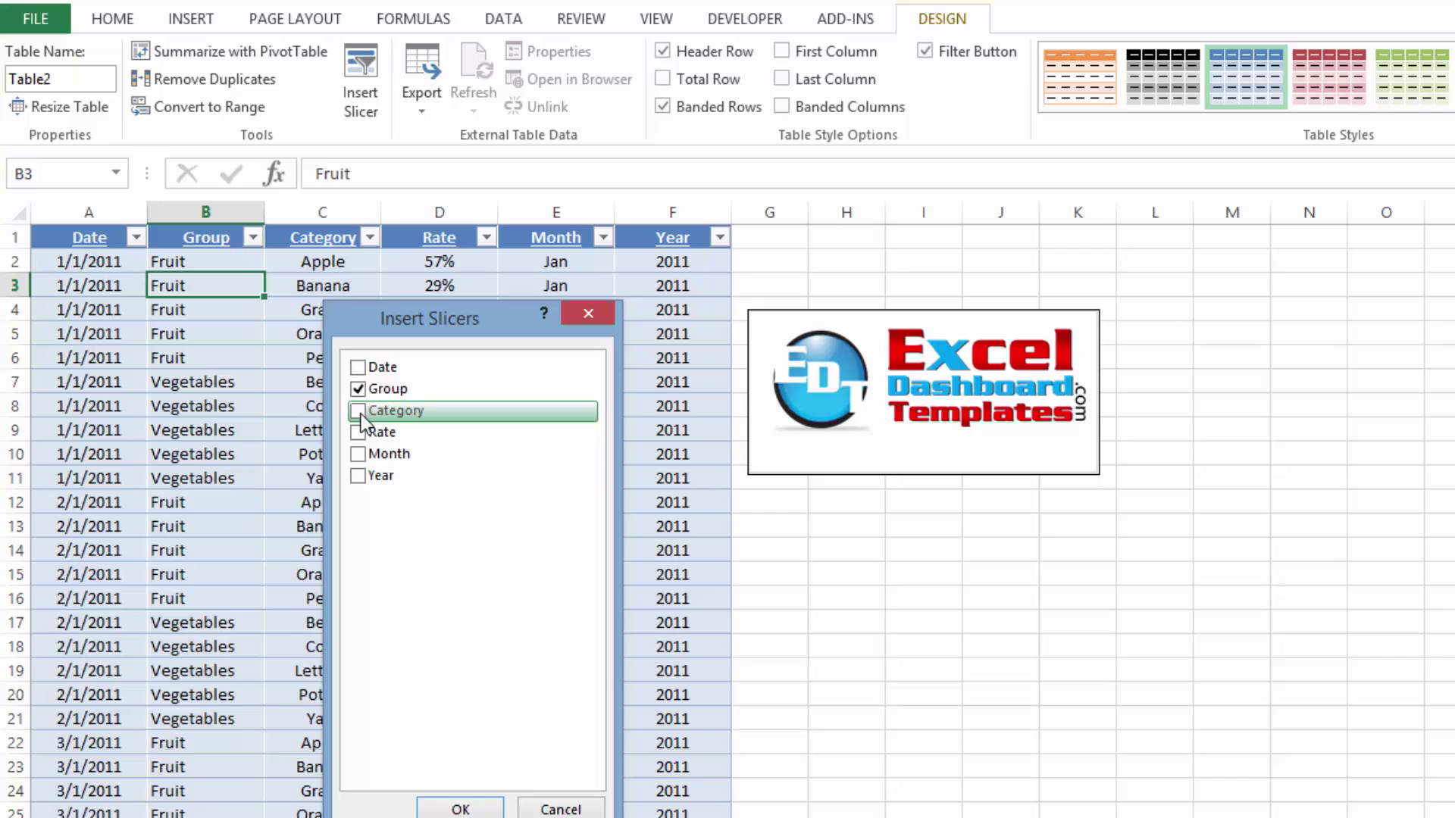
click(359, 412)
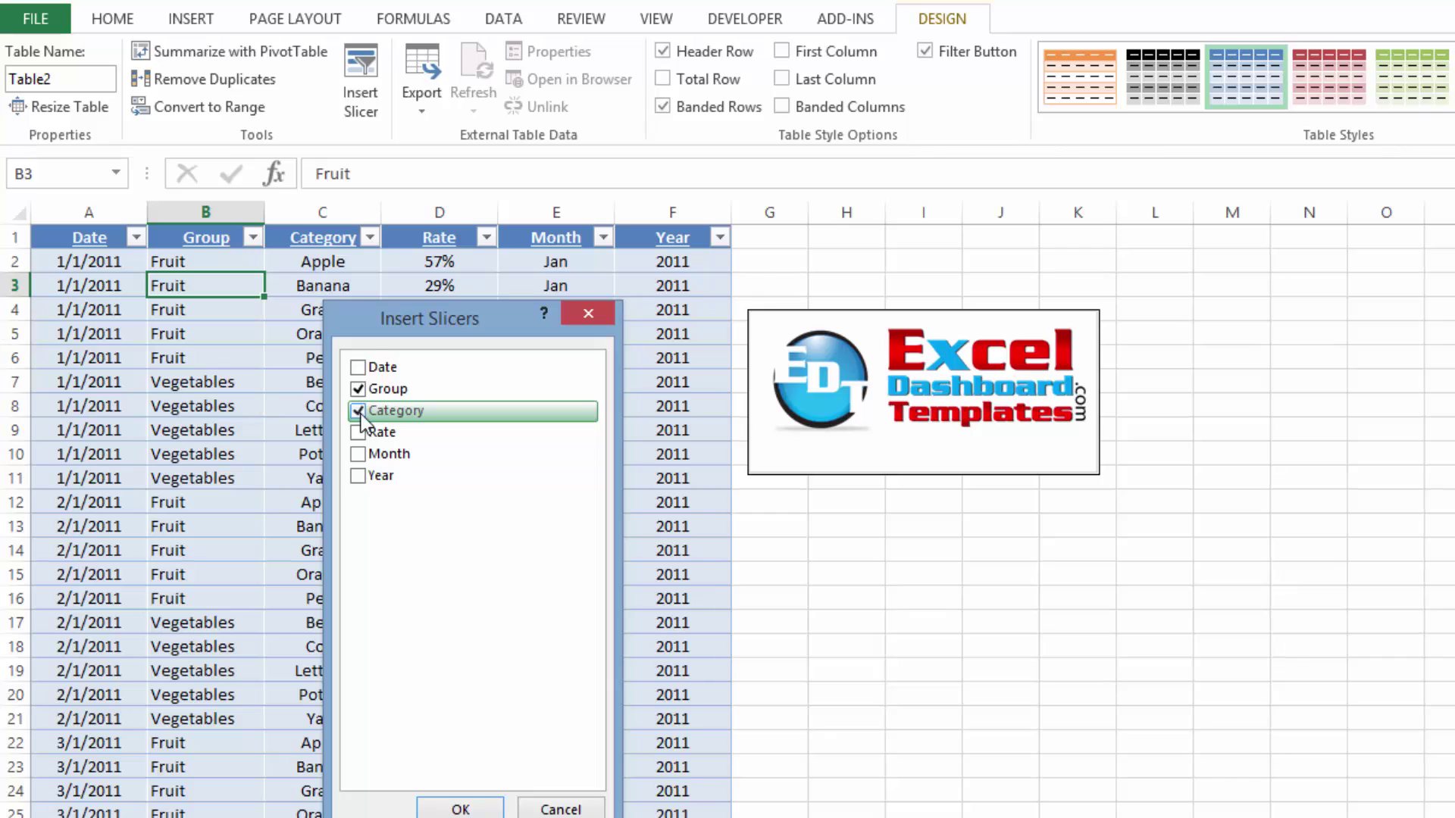
click(357, 457)
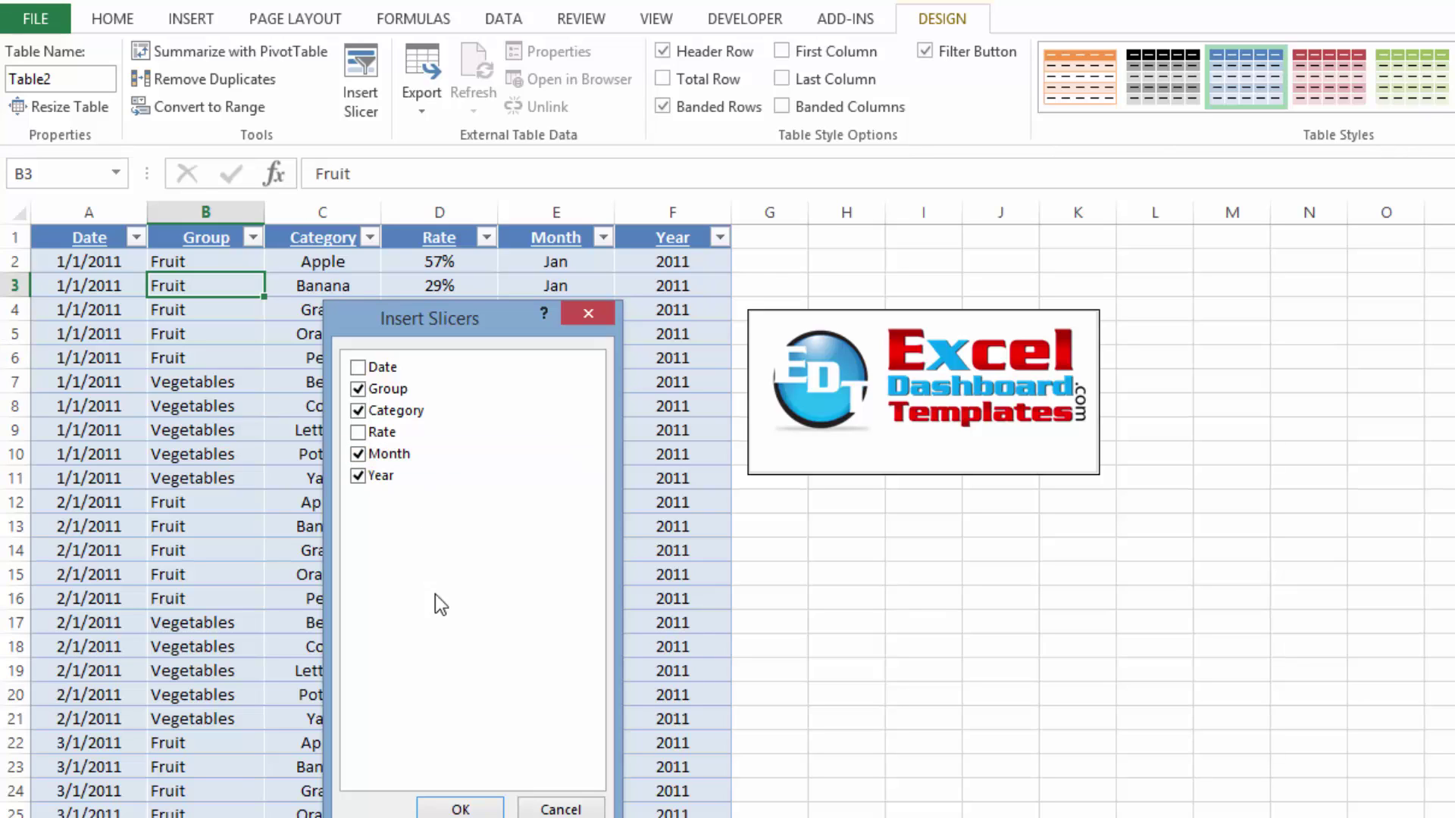
click(460, 810)
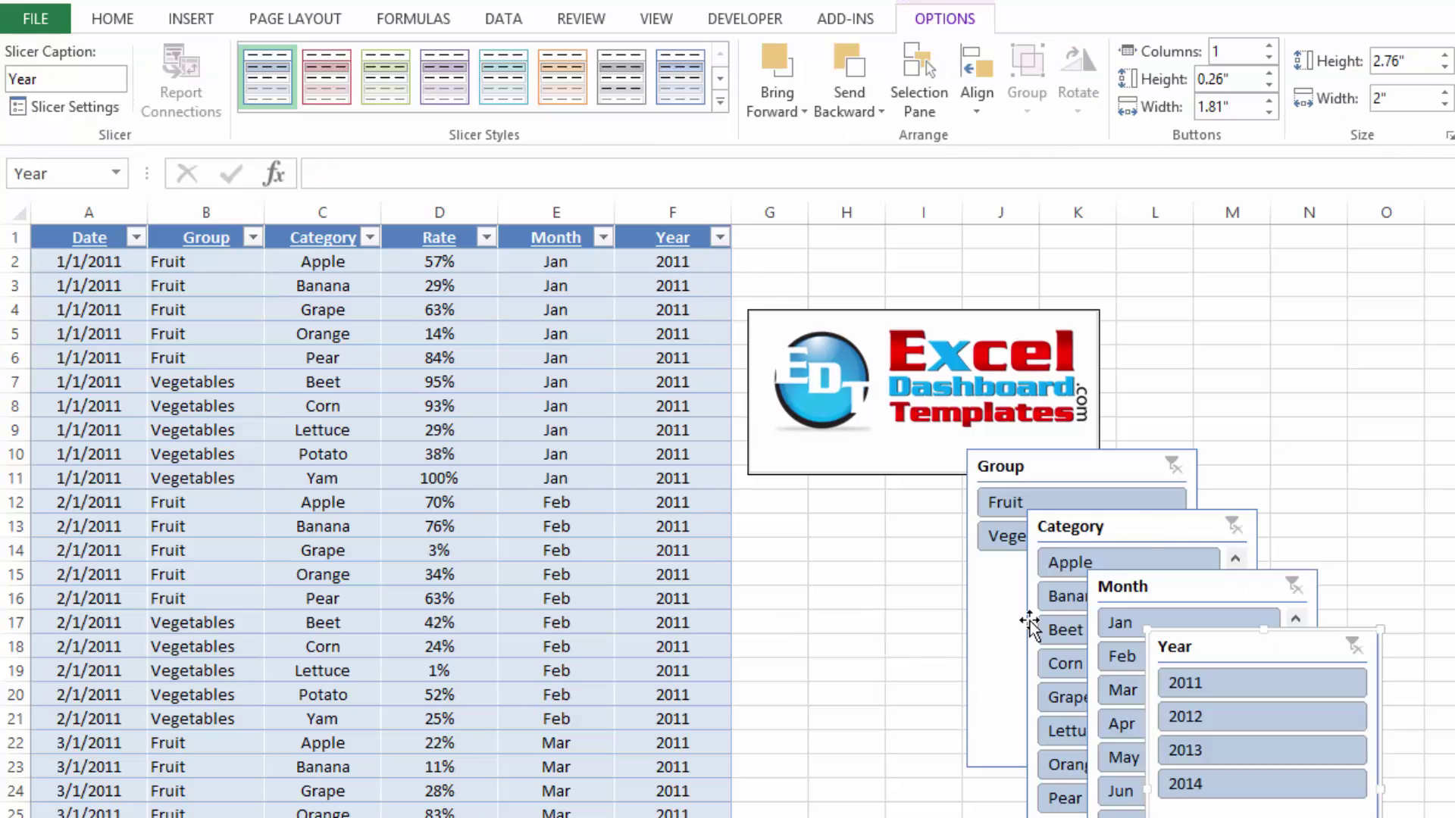
Arrange the Group, Category and Month slicers in a row beneath the logo.
drag(1120, 475, 732, 504)
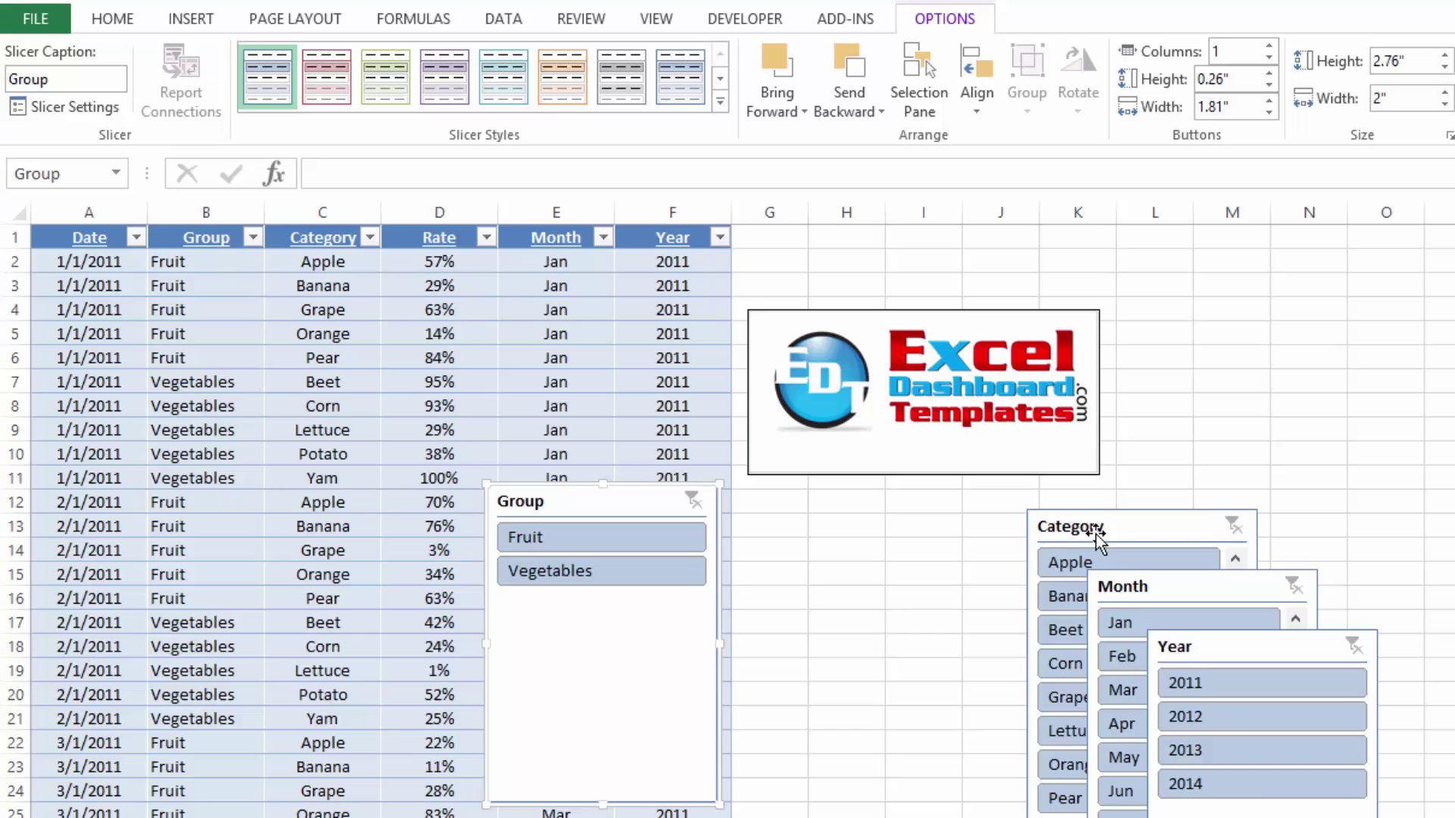
drag(1102, 525, 801, 503)
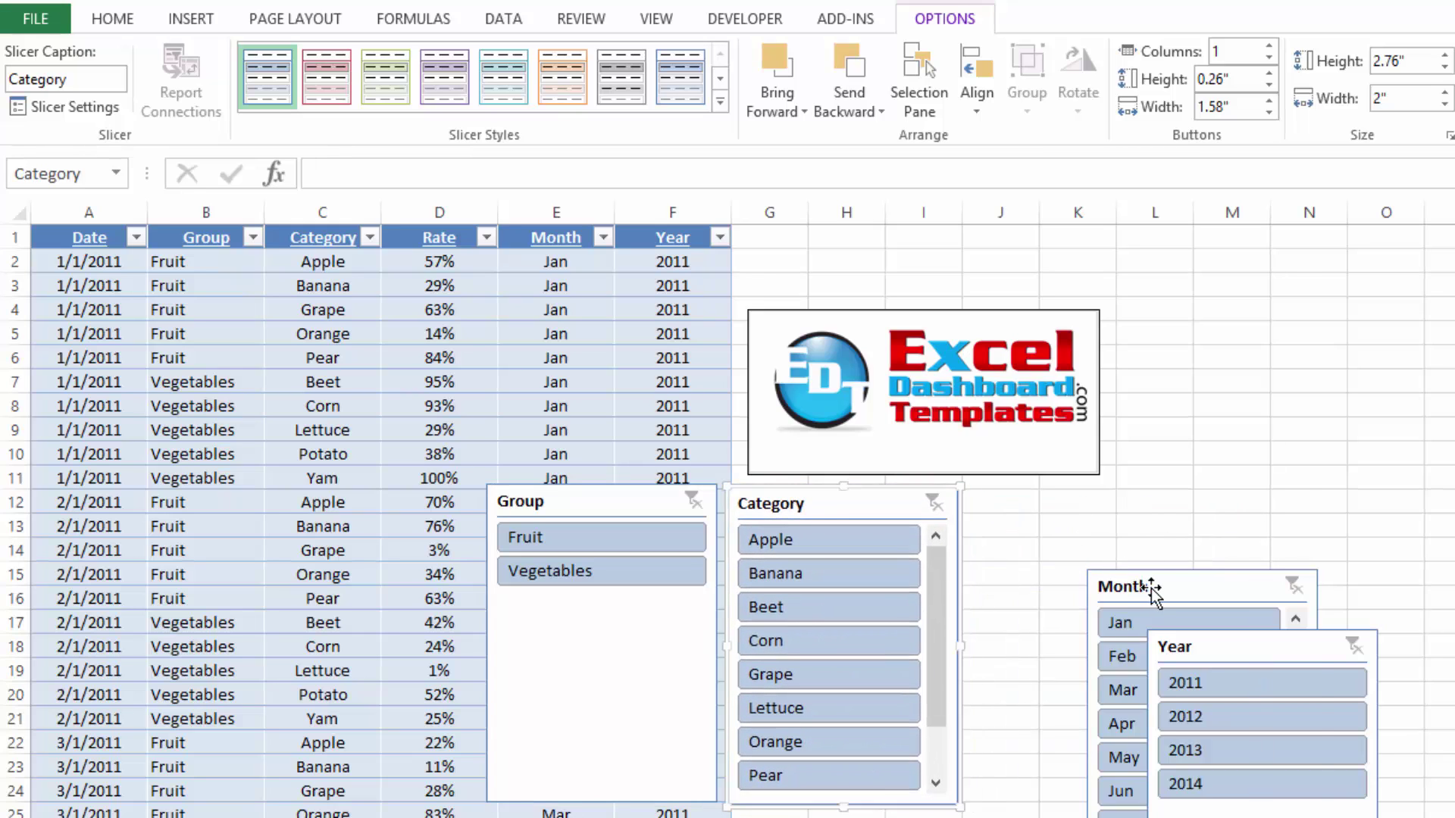
drag(1154, 587, 1036, 504)
Place the Year slicer beside Month, then filter the table to Fruit and Banana.
drag(1250, 643, 1336, 499)
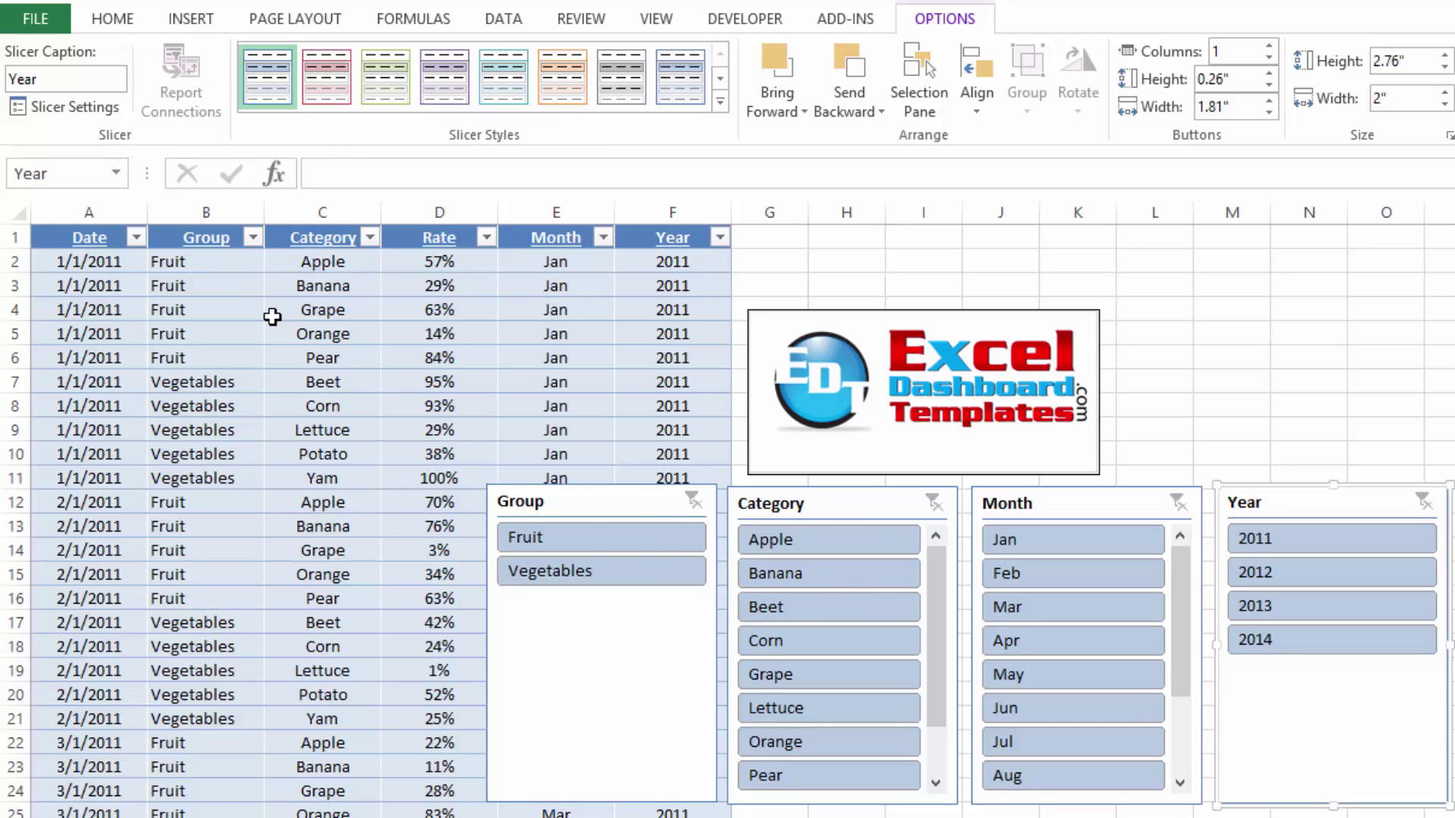
click(598, 533)
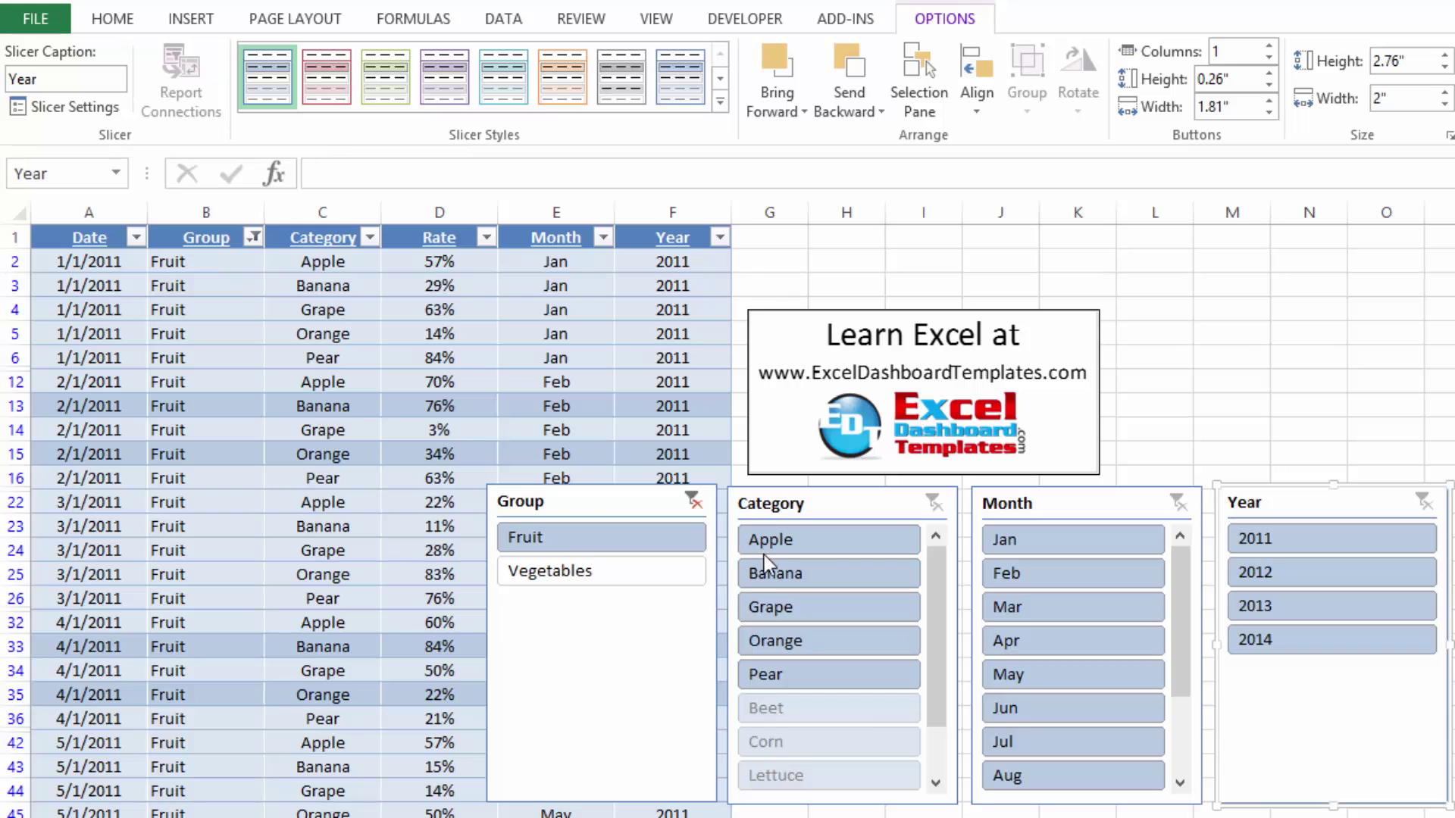
click(803, 581)
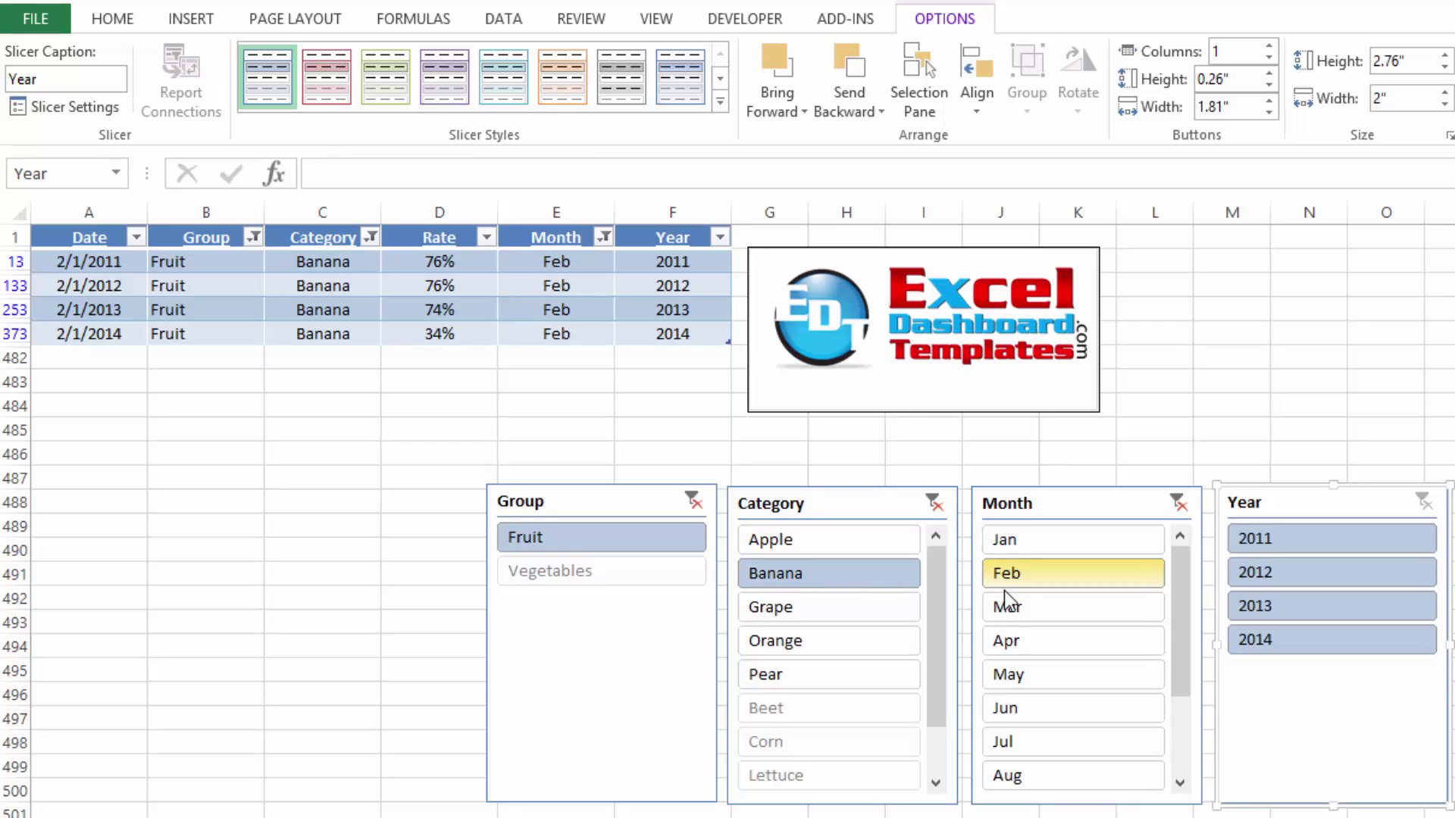
Filter months to January through March and categories to Apple and Orange.
click(1052, 538)
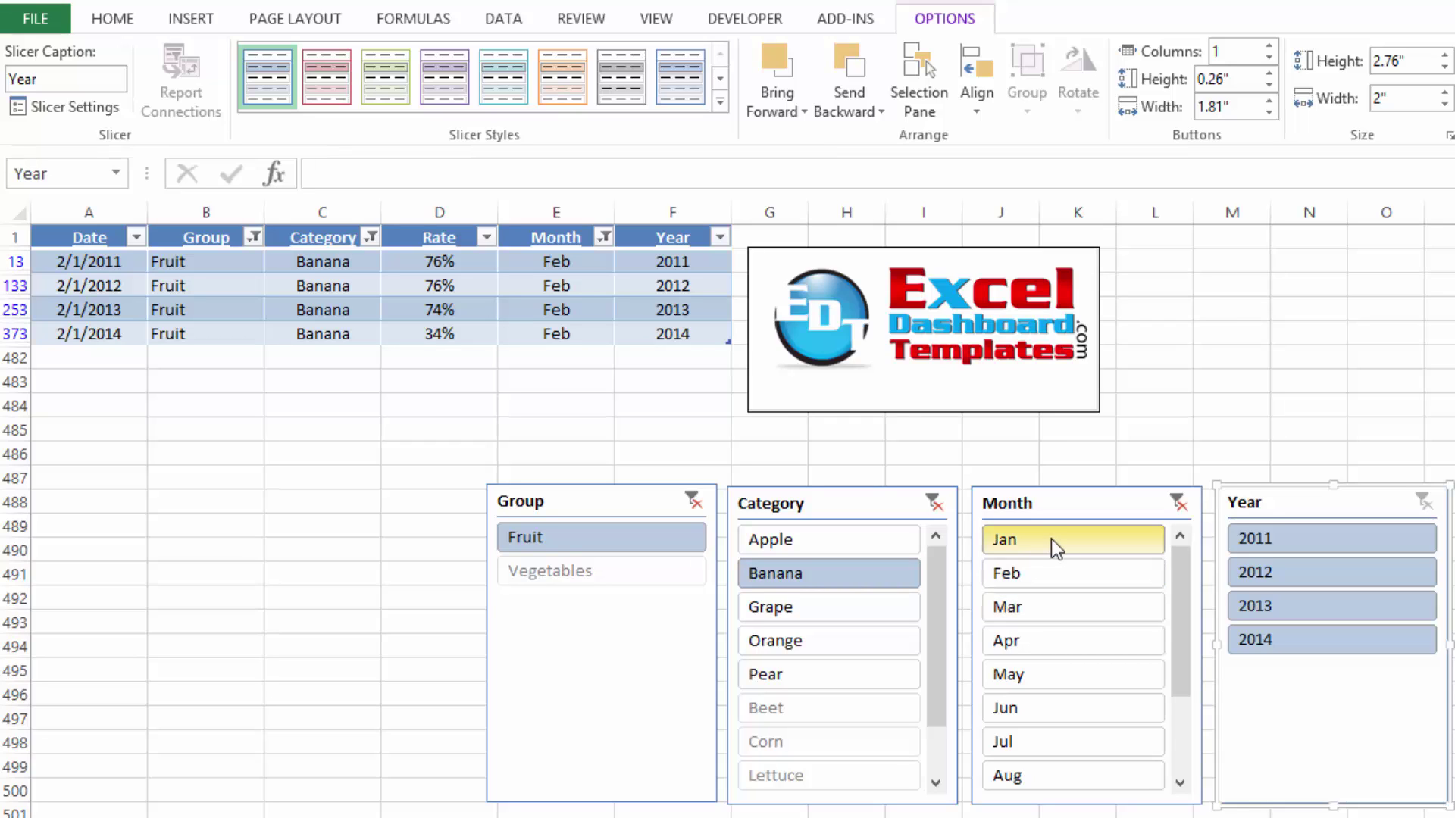
shift+click(1029, 612)
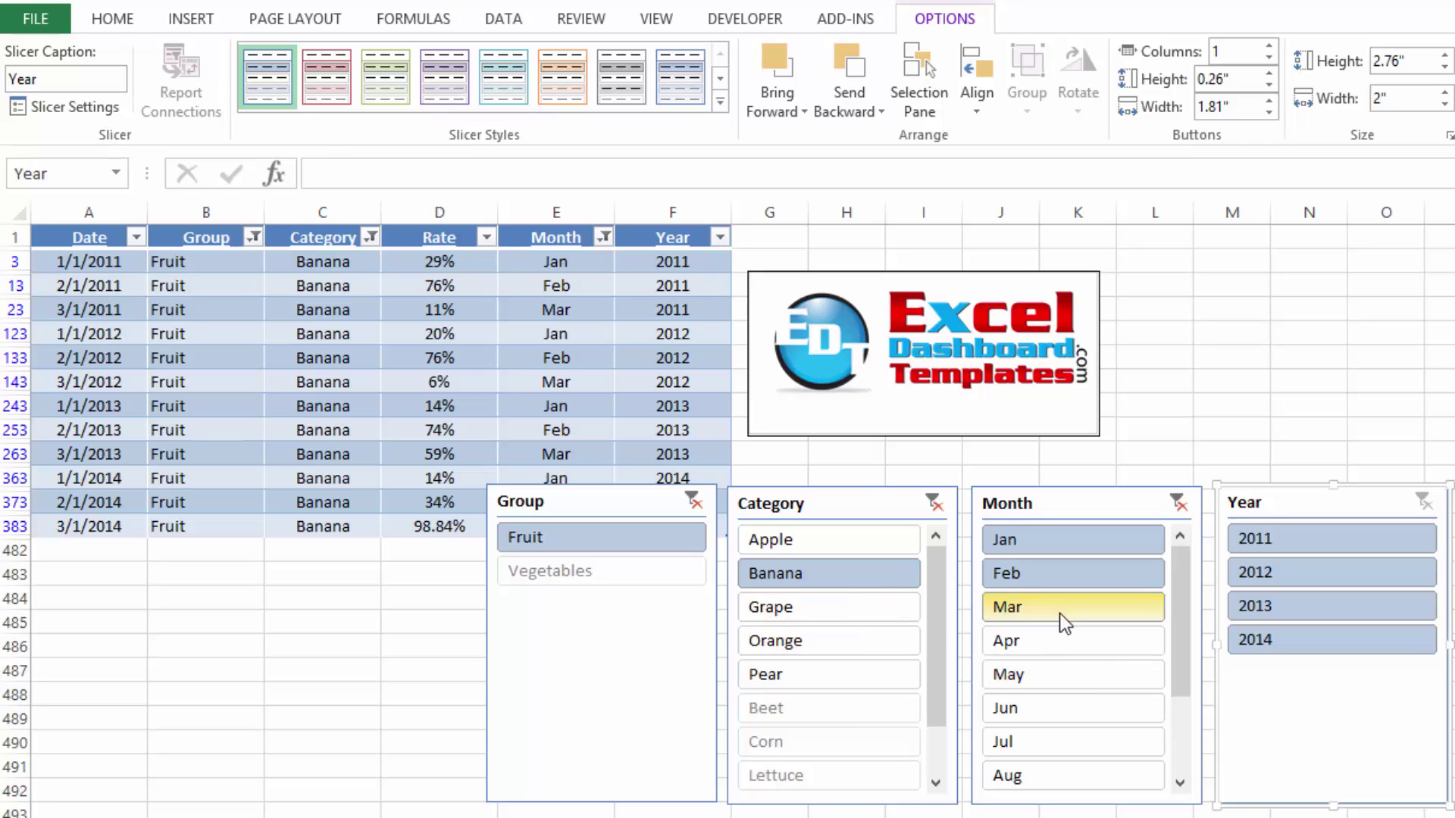
click(865, 547)
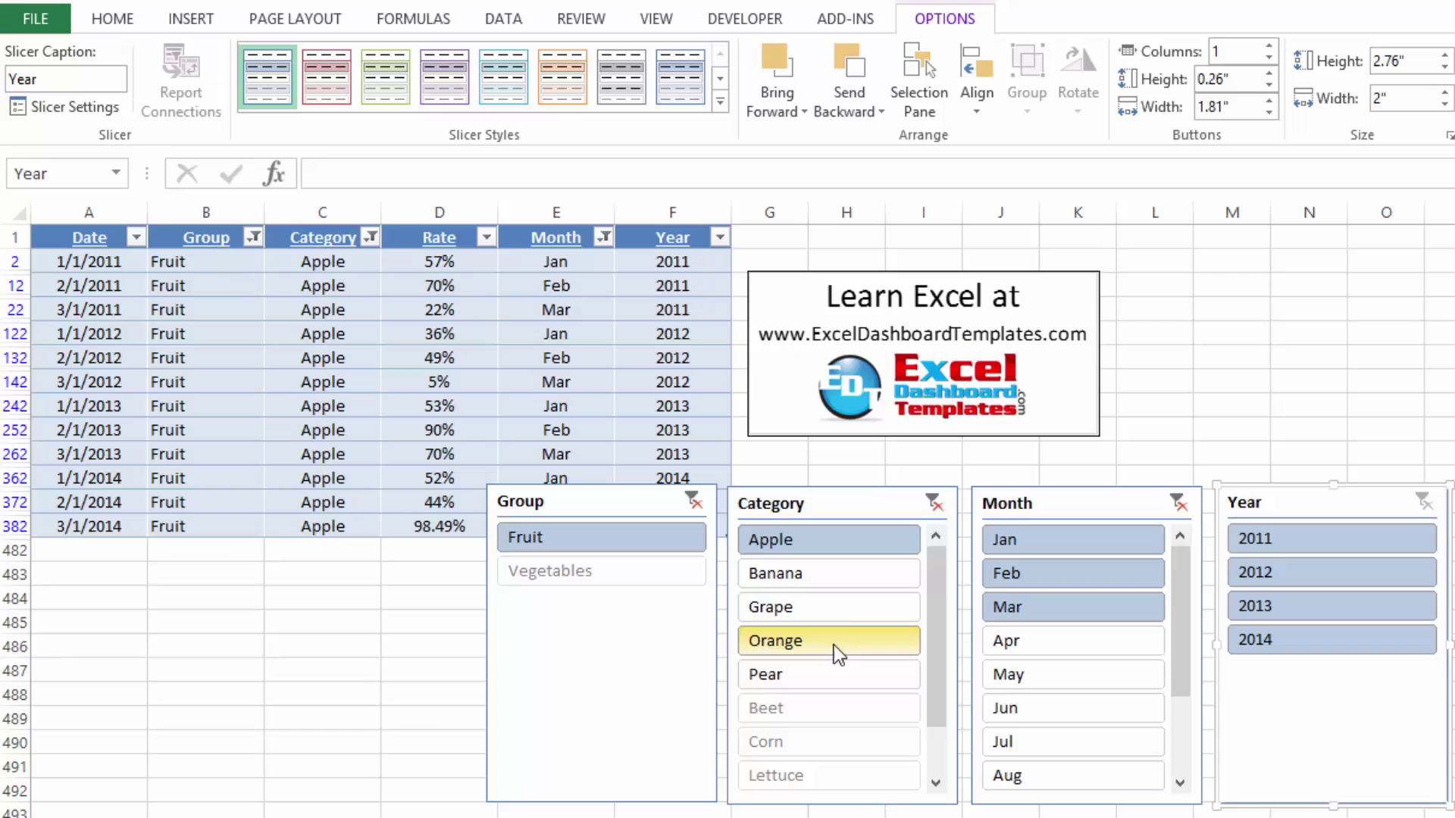
ctrl+click(824, 648)
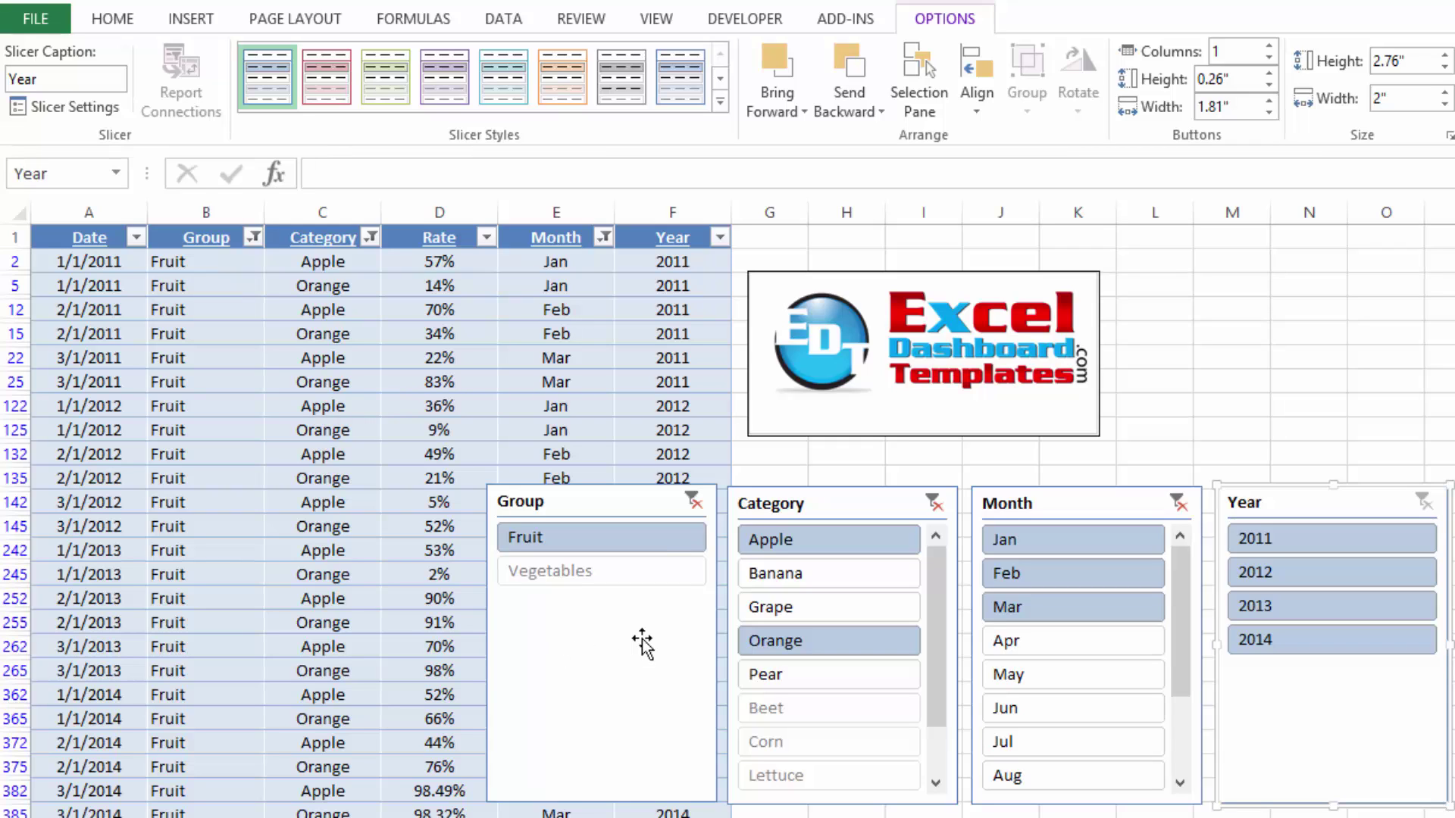
Clear the filters on the Group, Category and Month slicers.
click(691, 502)
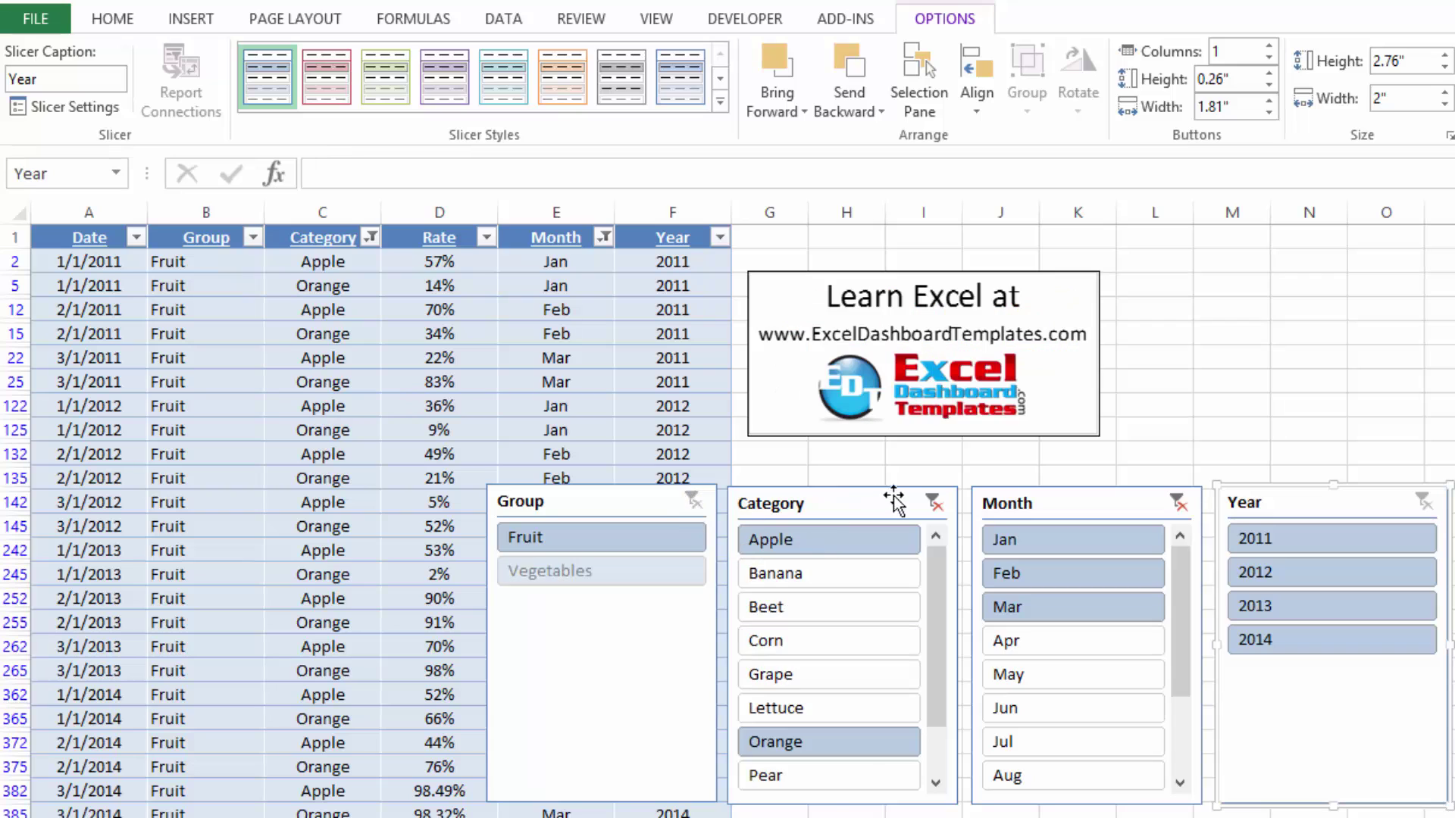
click(937, 505)
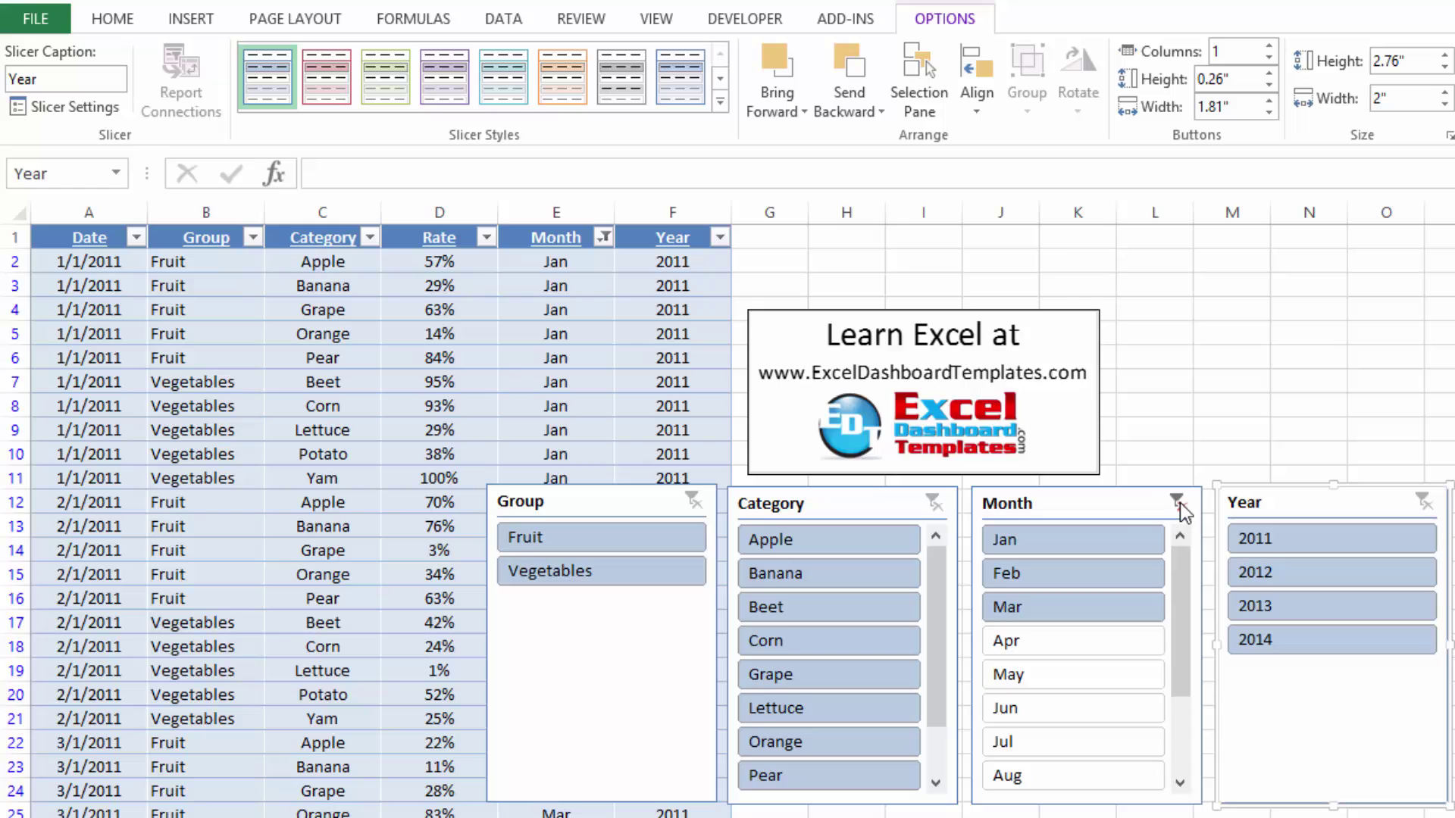
click(1178, 503)
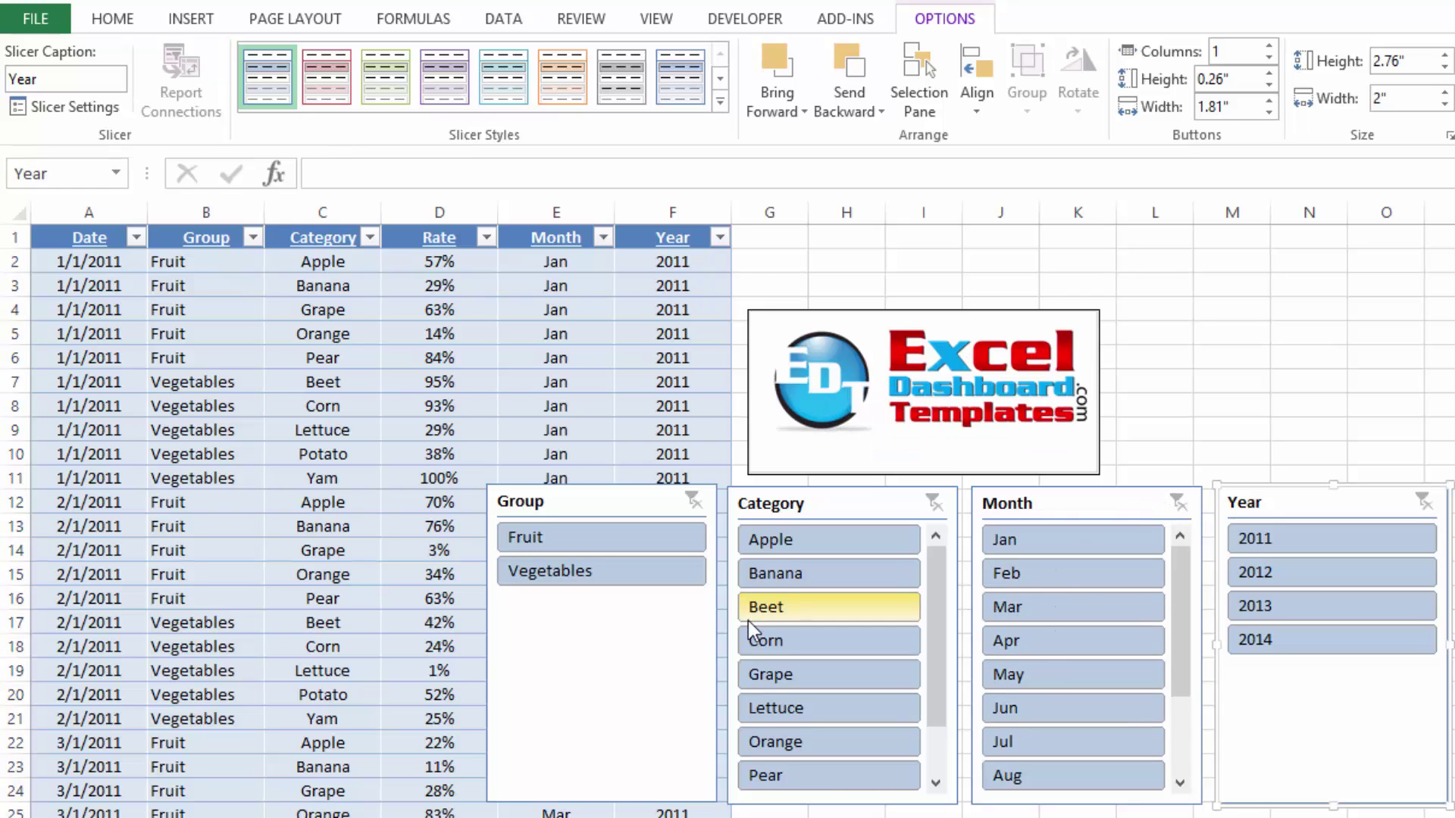
click(627, 502)
Move the Group slicer over the table and review its name and caption in Slicer Settings.
right_click(627, 500)
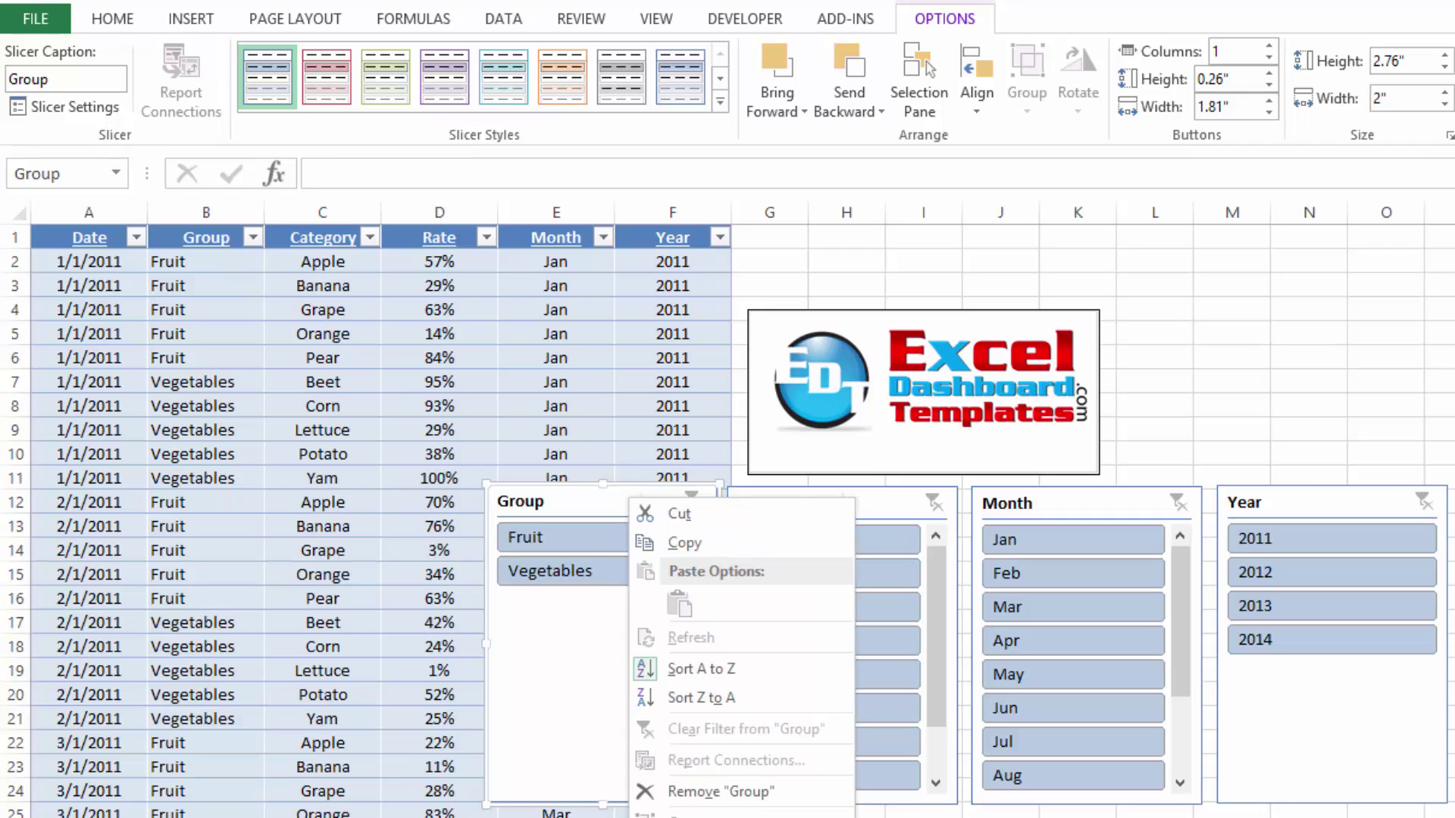
drag(599, 503, 432, 256)
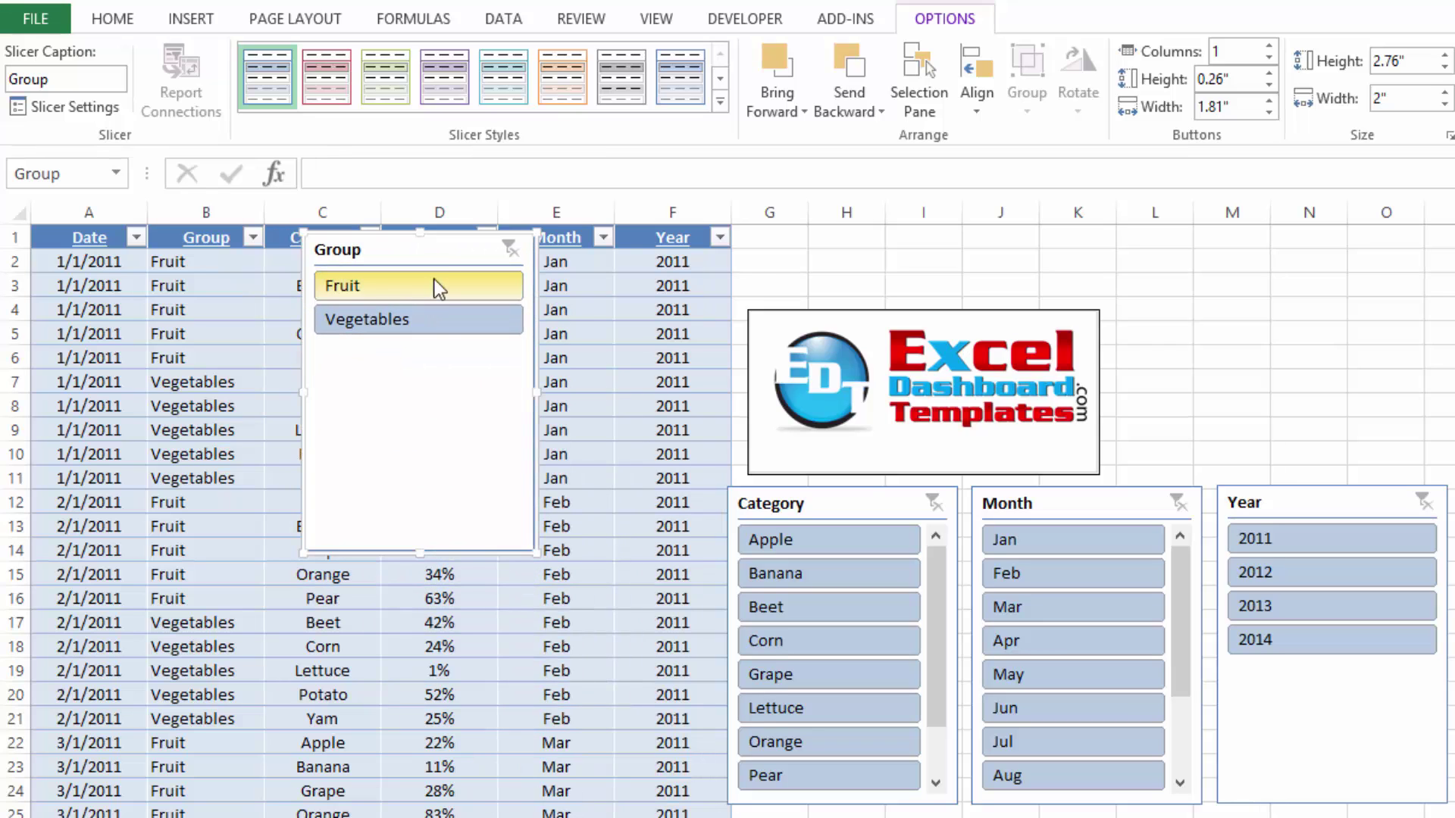
right_click(451, 250)
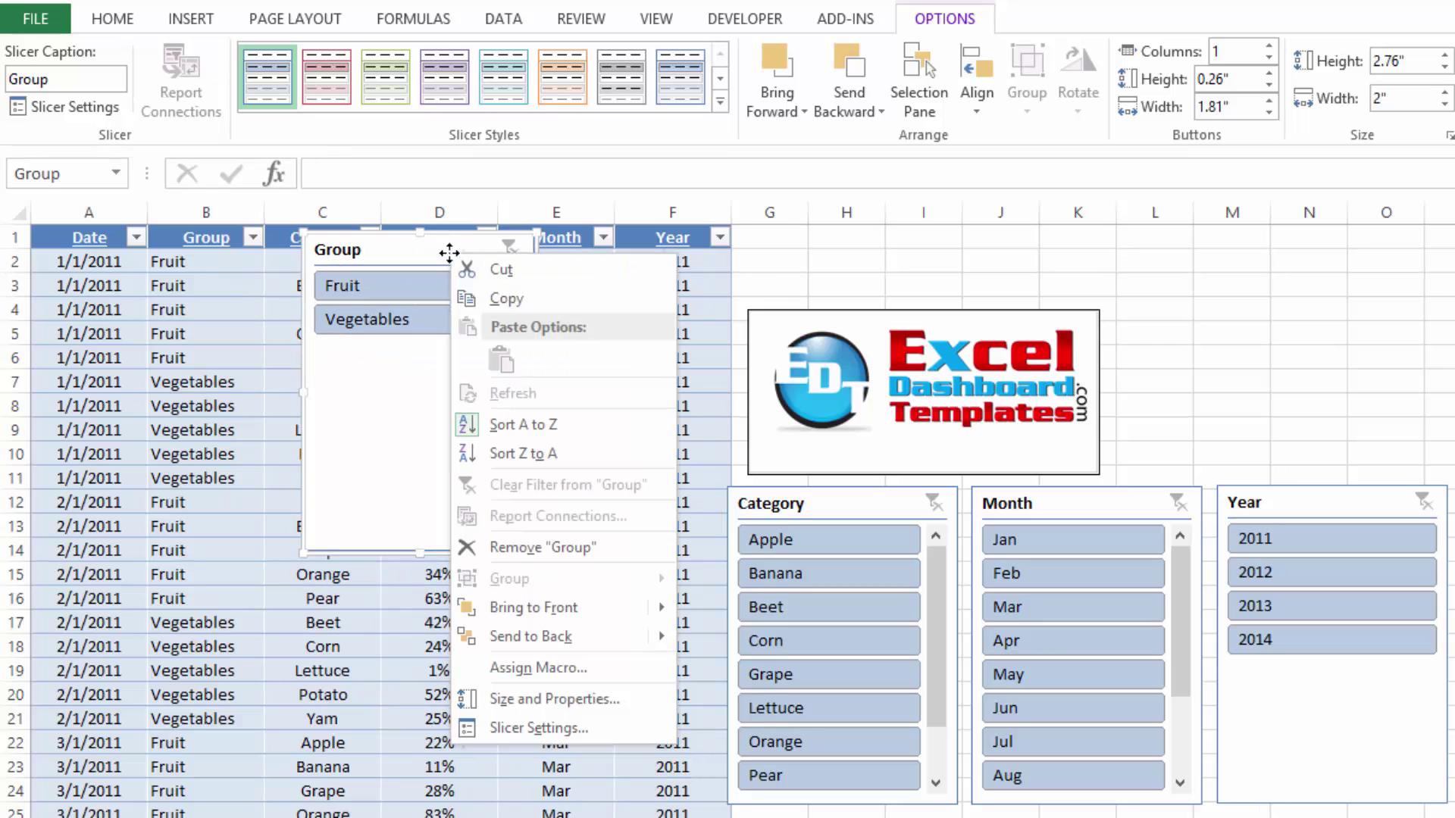
click(576, 732)
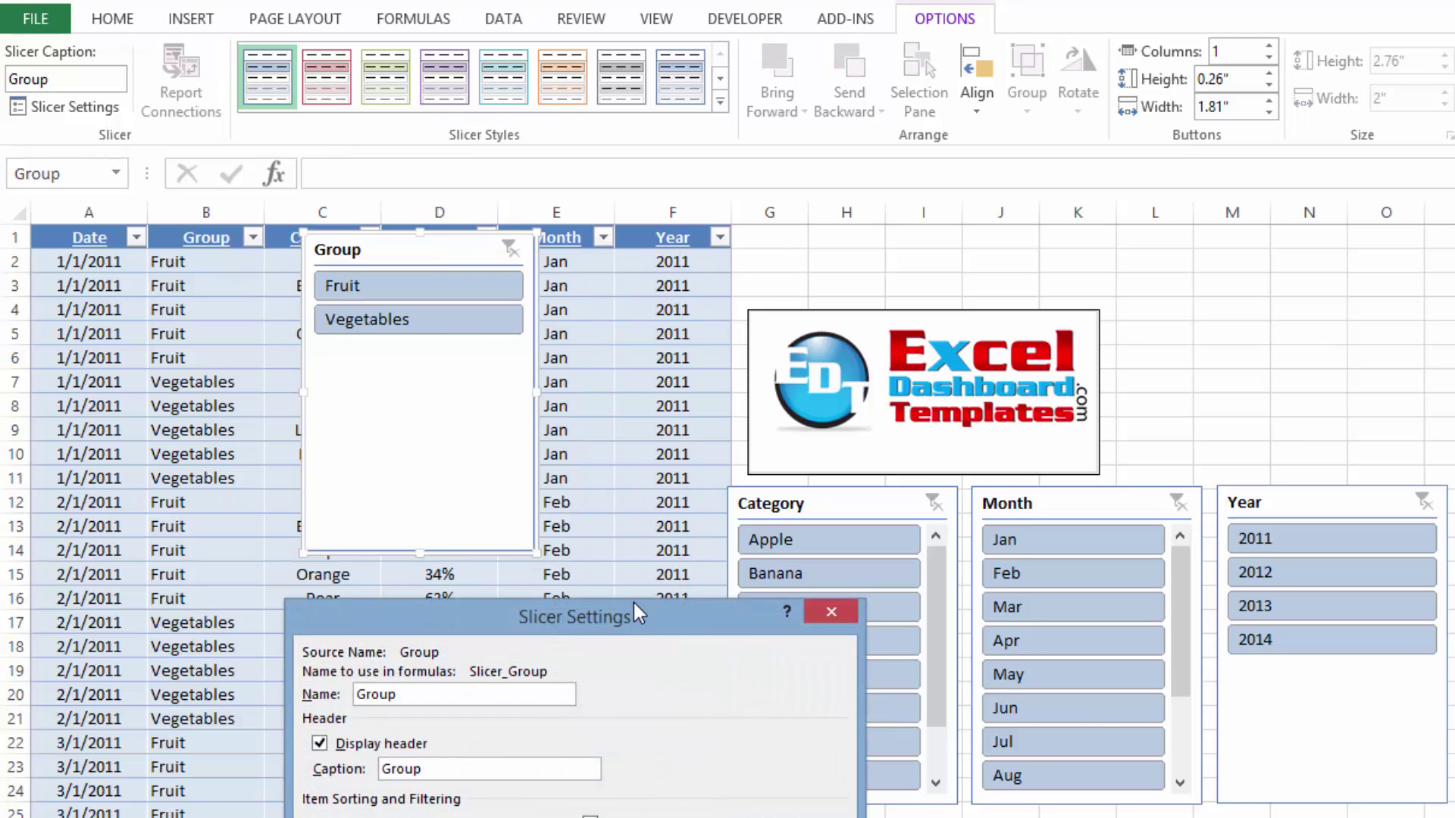
drag(588, 630, 720, 402)
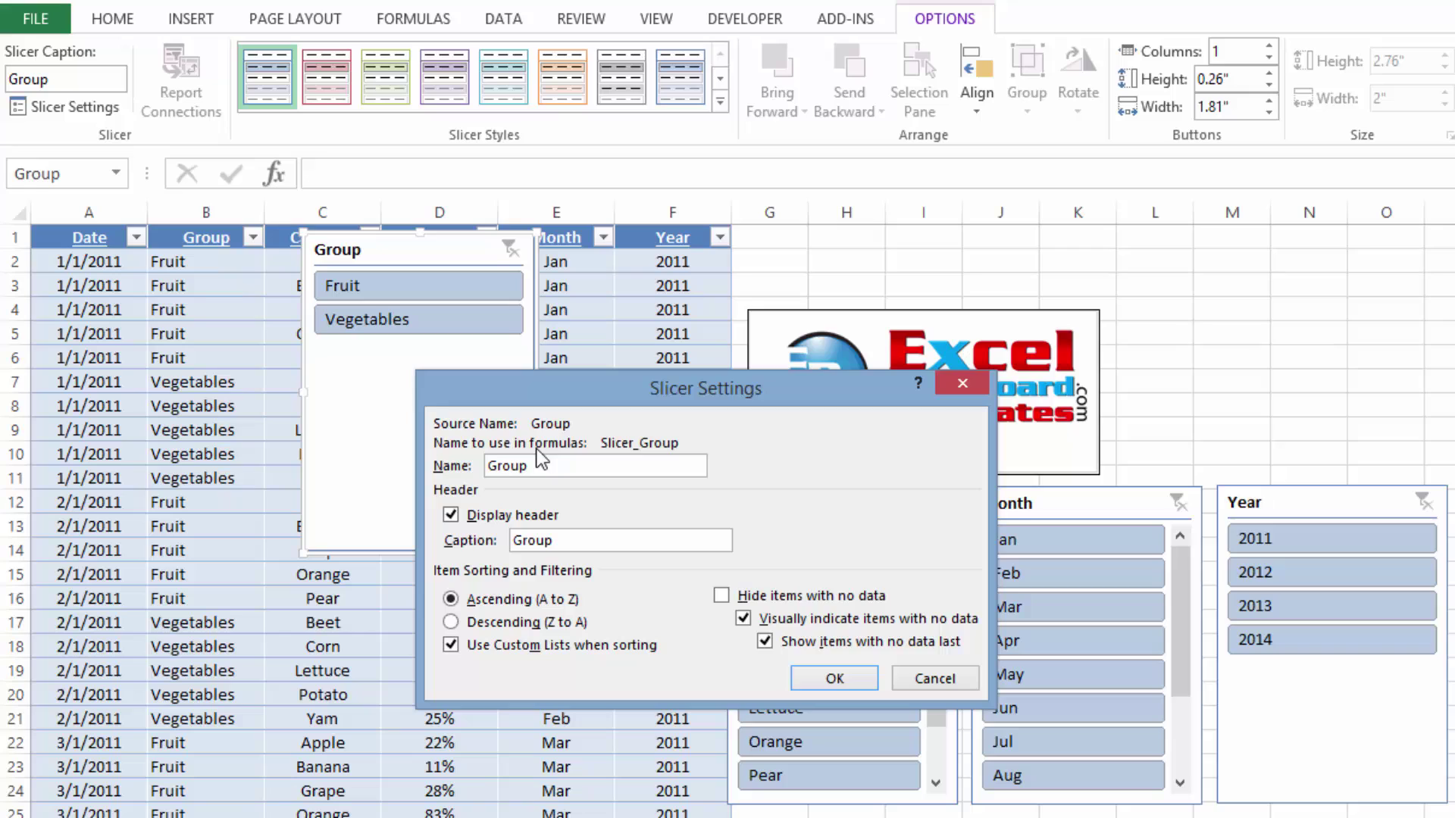
drag(546, 465, 466, 464)
drag(556, 539, 515, 539)
drag(533, 465, 475, 462)
Close Slicer Settings unchanged, move the Group slicer back down and delete it.
click(932, 679)
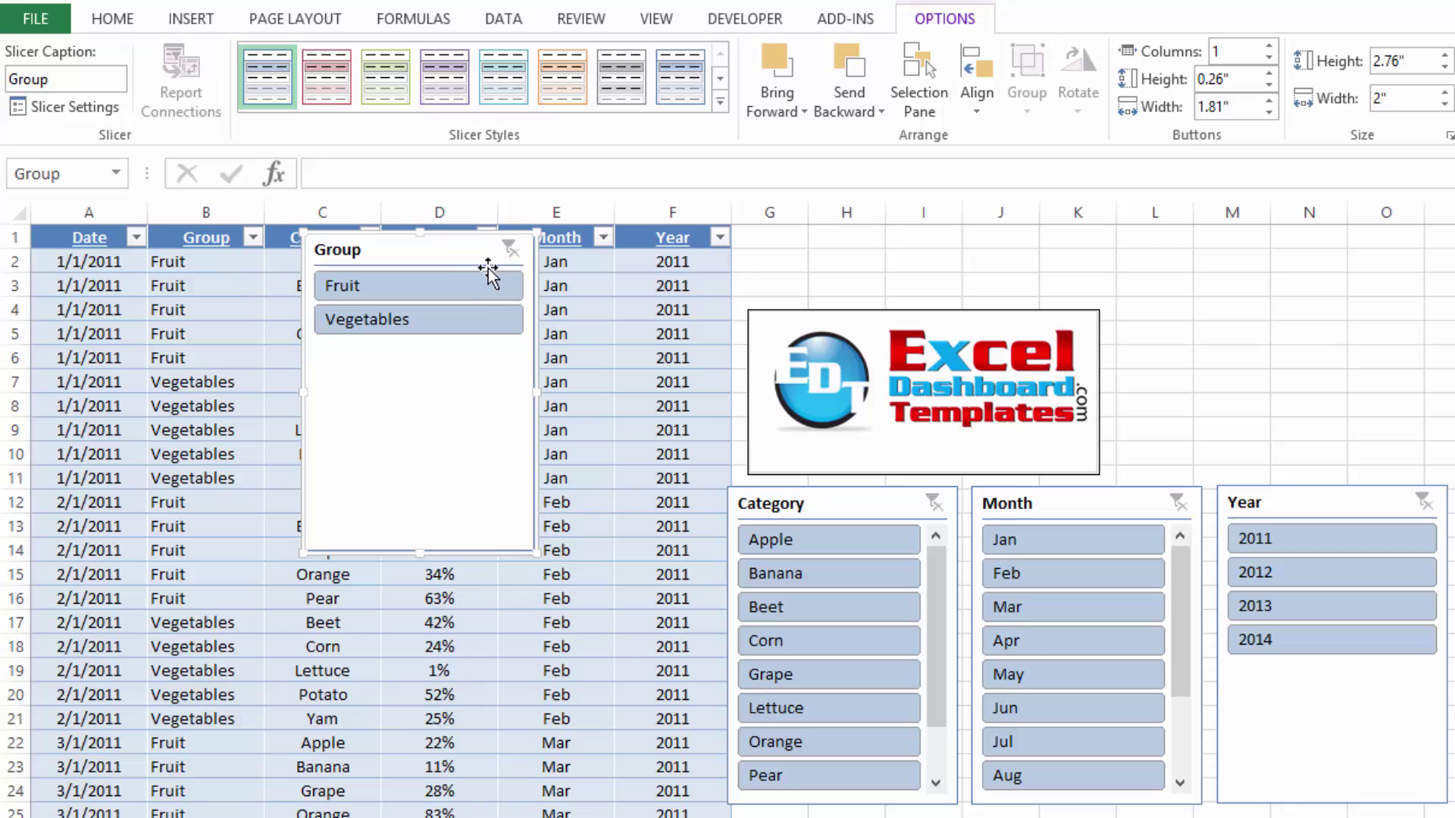
drag(459, 251, 639, 508)
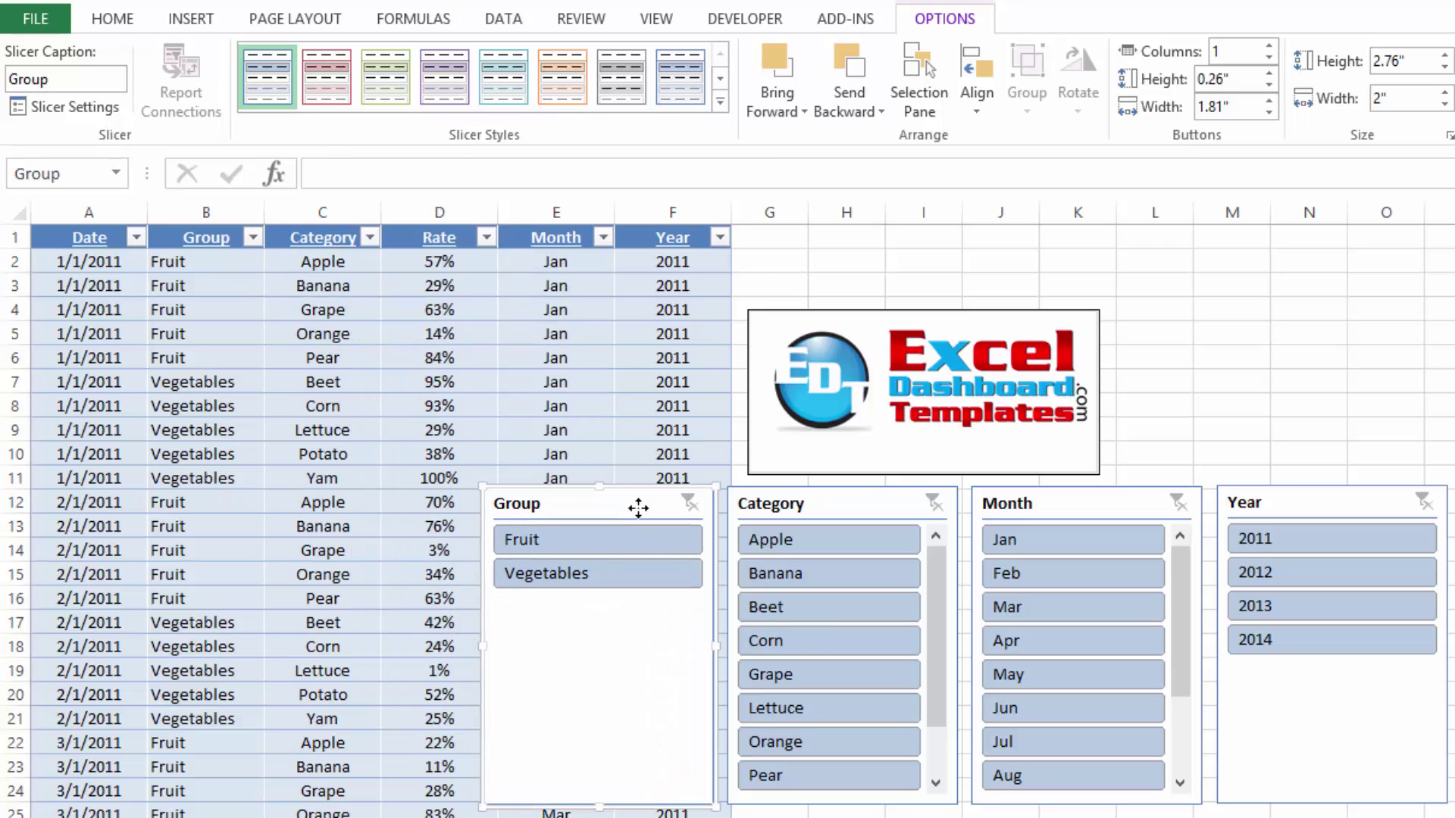
key(Delete)
Insert a new Group slicer for the table from the Insert tab.
click(579, 383)
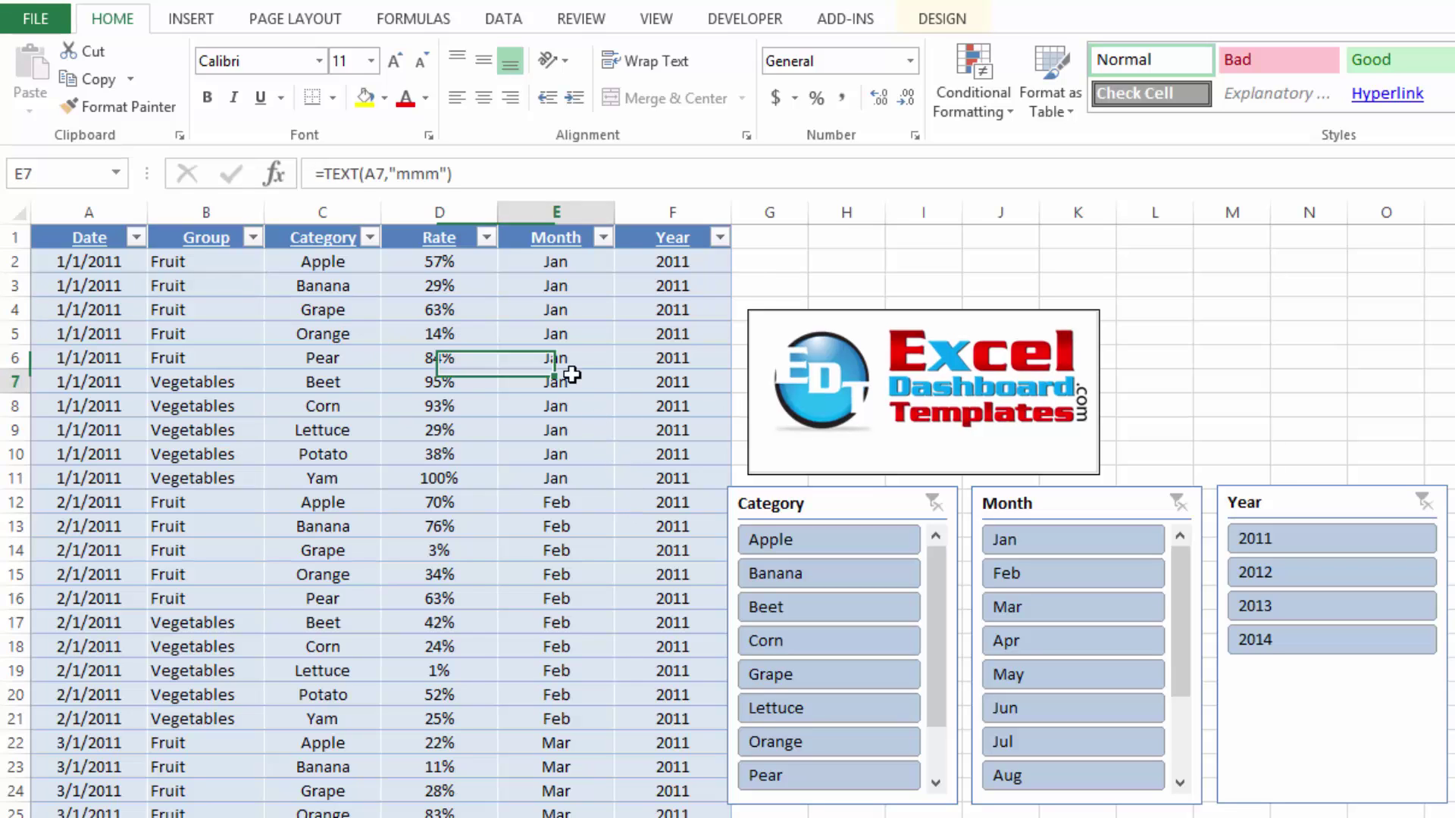
click(452, 356)
click(324, 333)
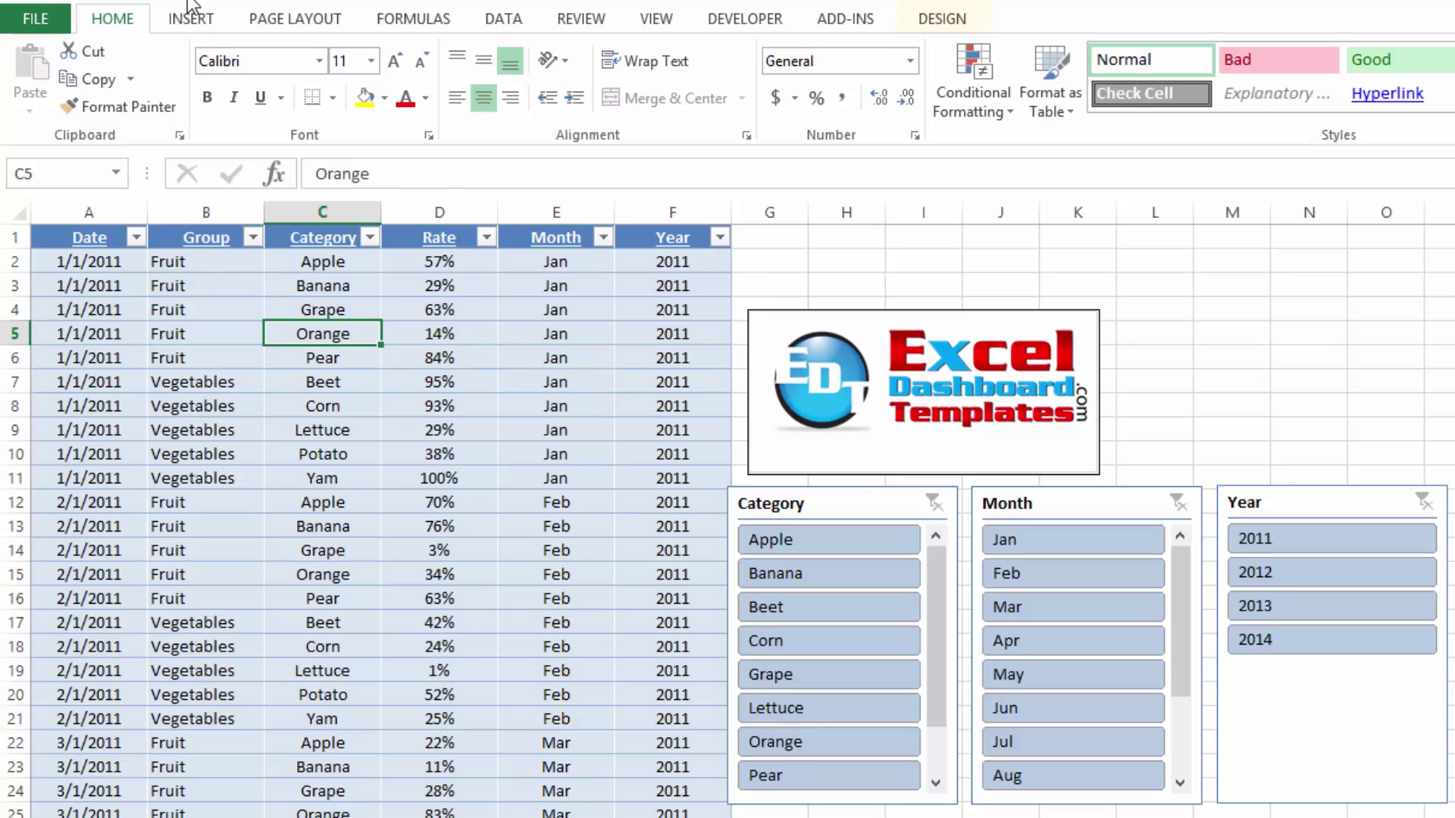
click(194, 25)
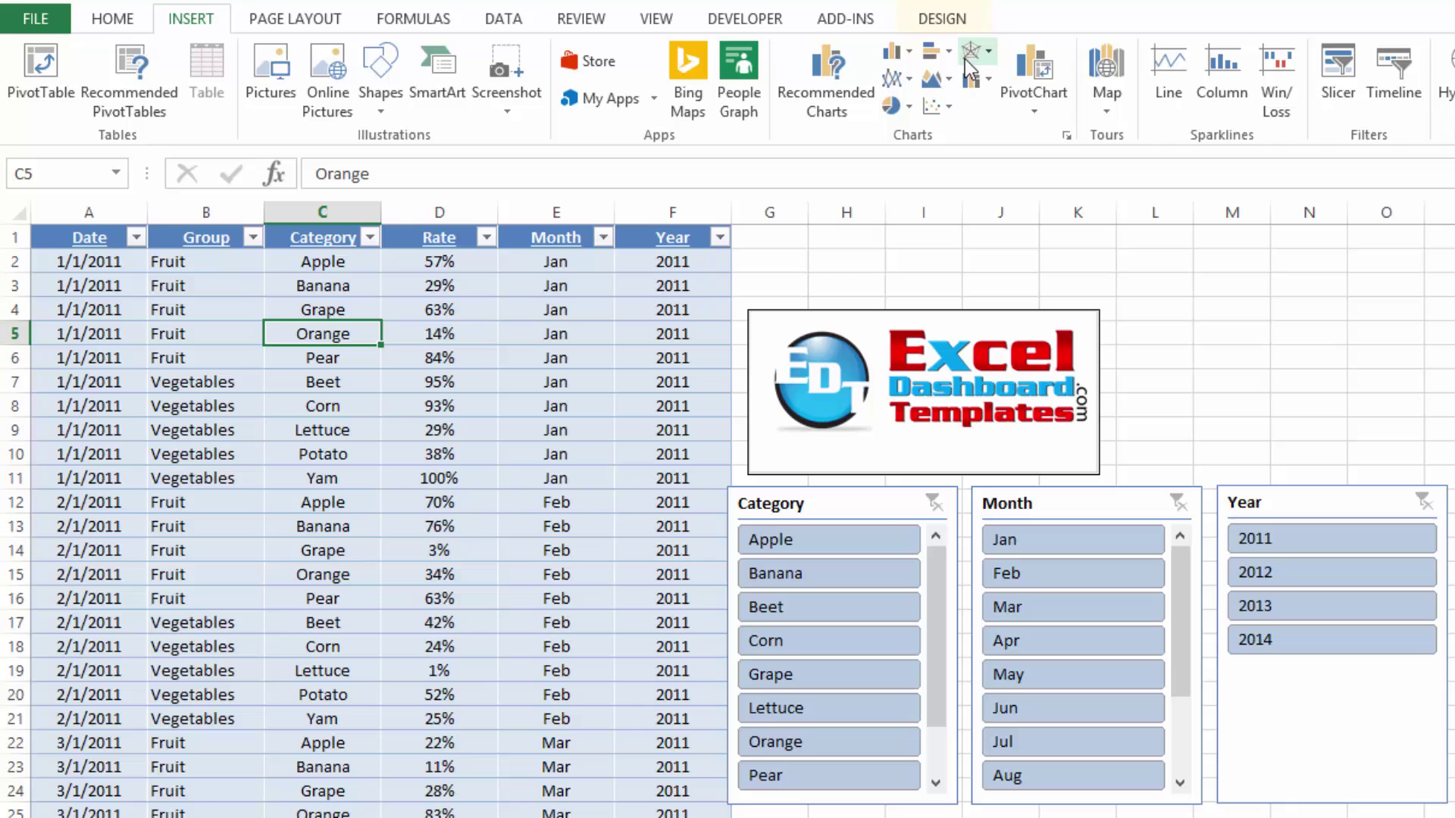
click(1342, 116)
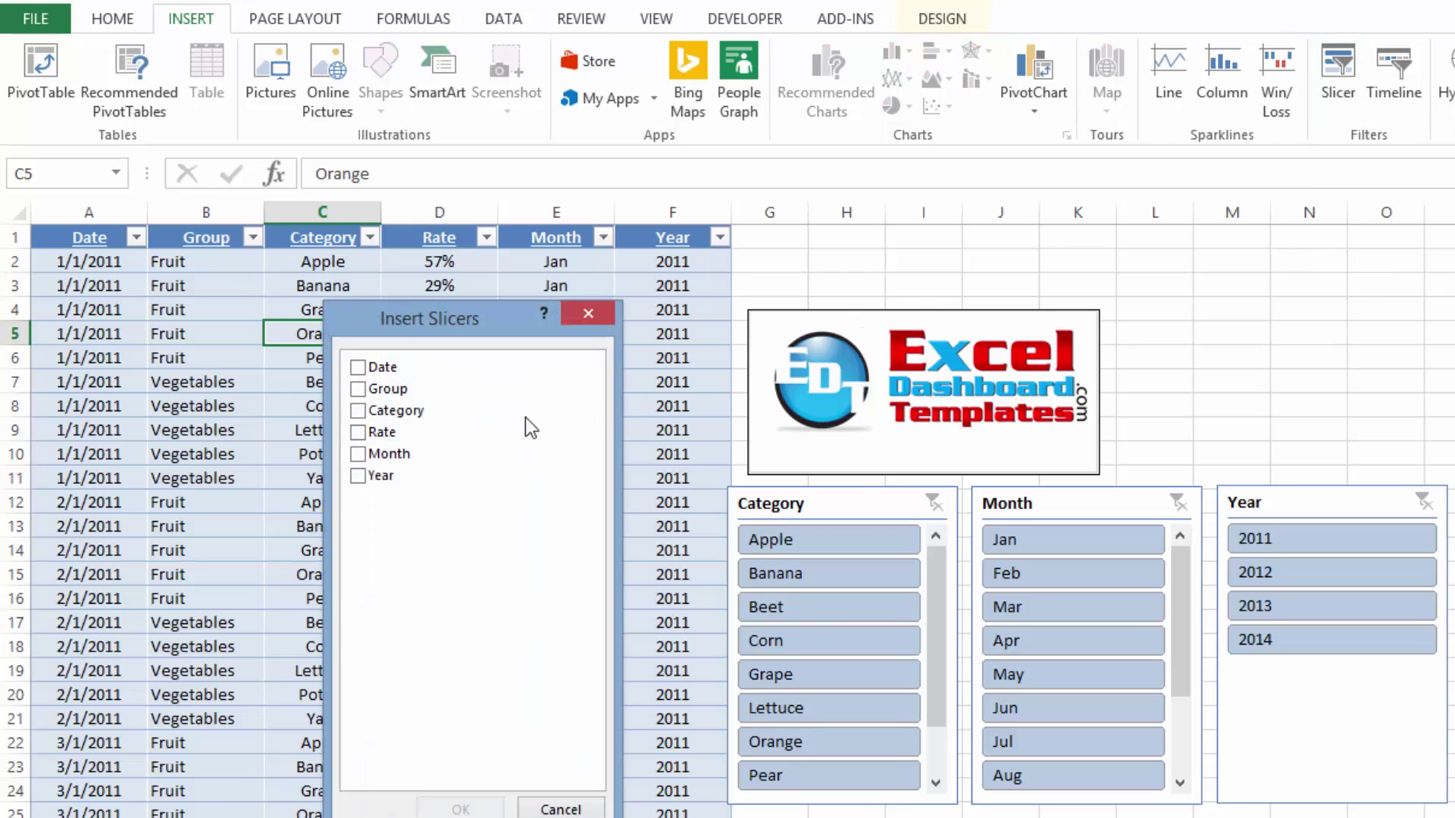
click(359, 389)
click(473, 809)
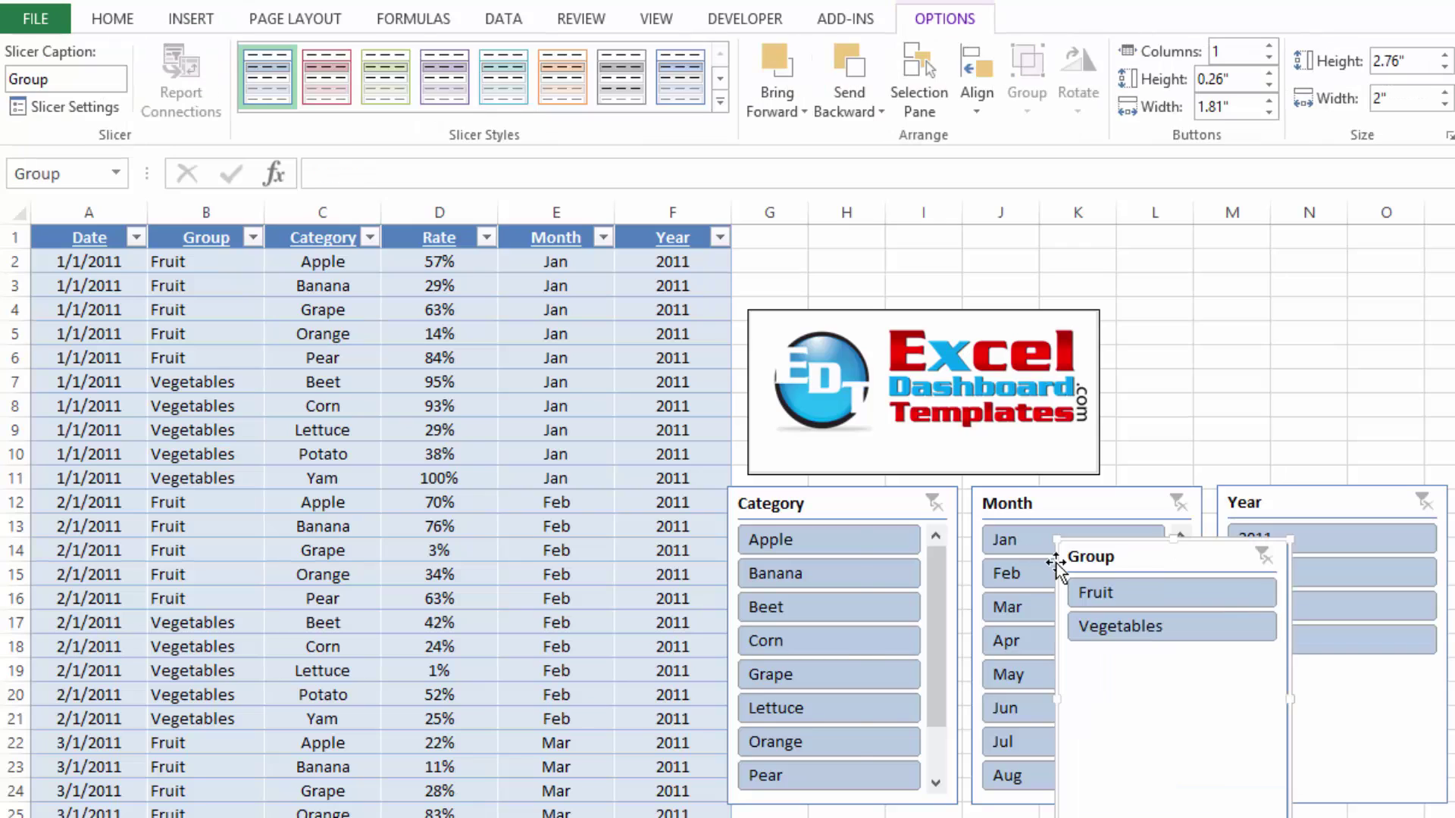
Place the new Group slicer left of Category and filter to Fruit, Grape and Feb.
drag(1144, 561, 560, 506)
click(576, 536)
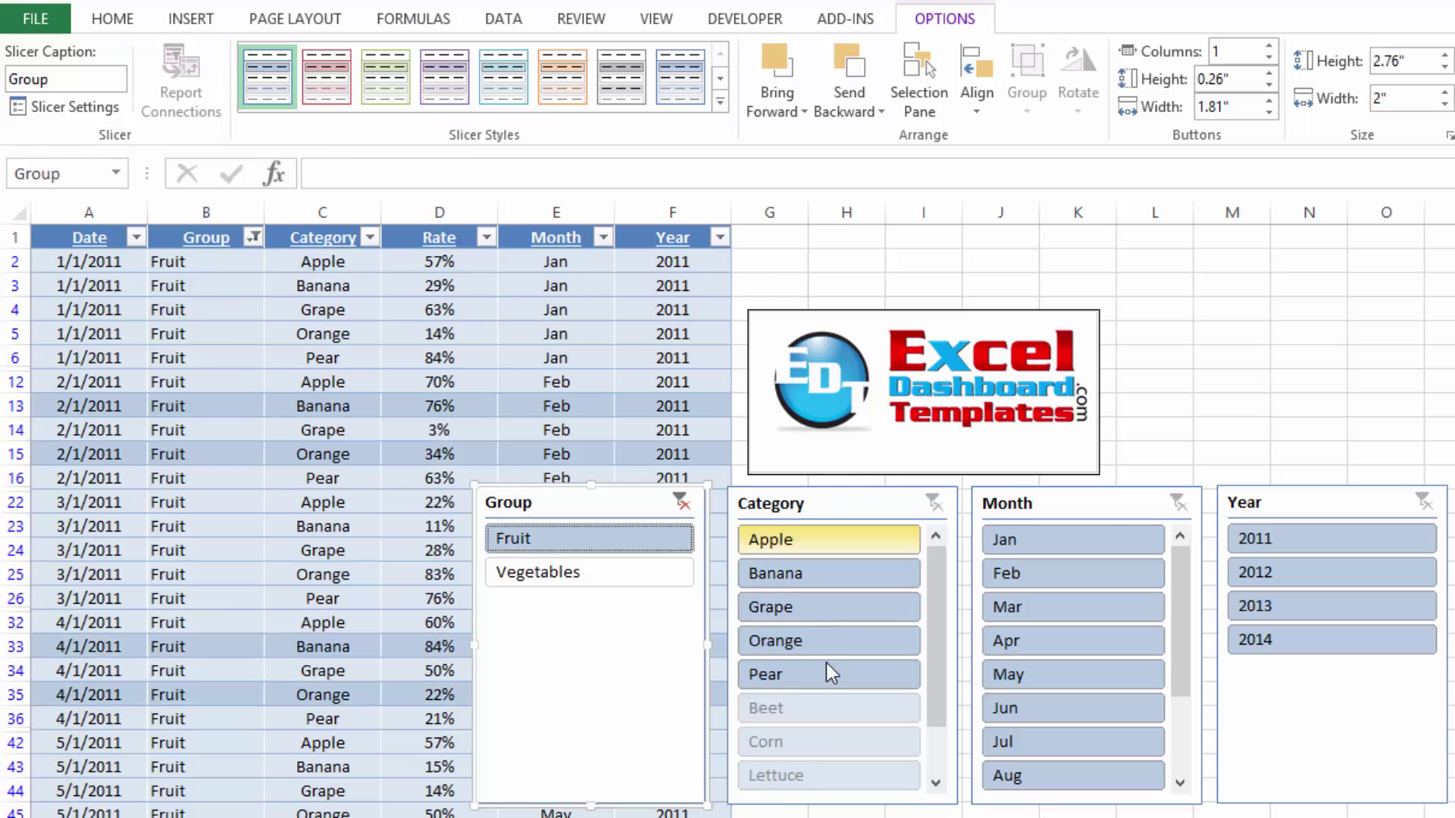
click(832, 606)
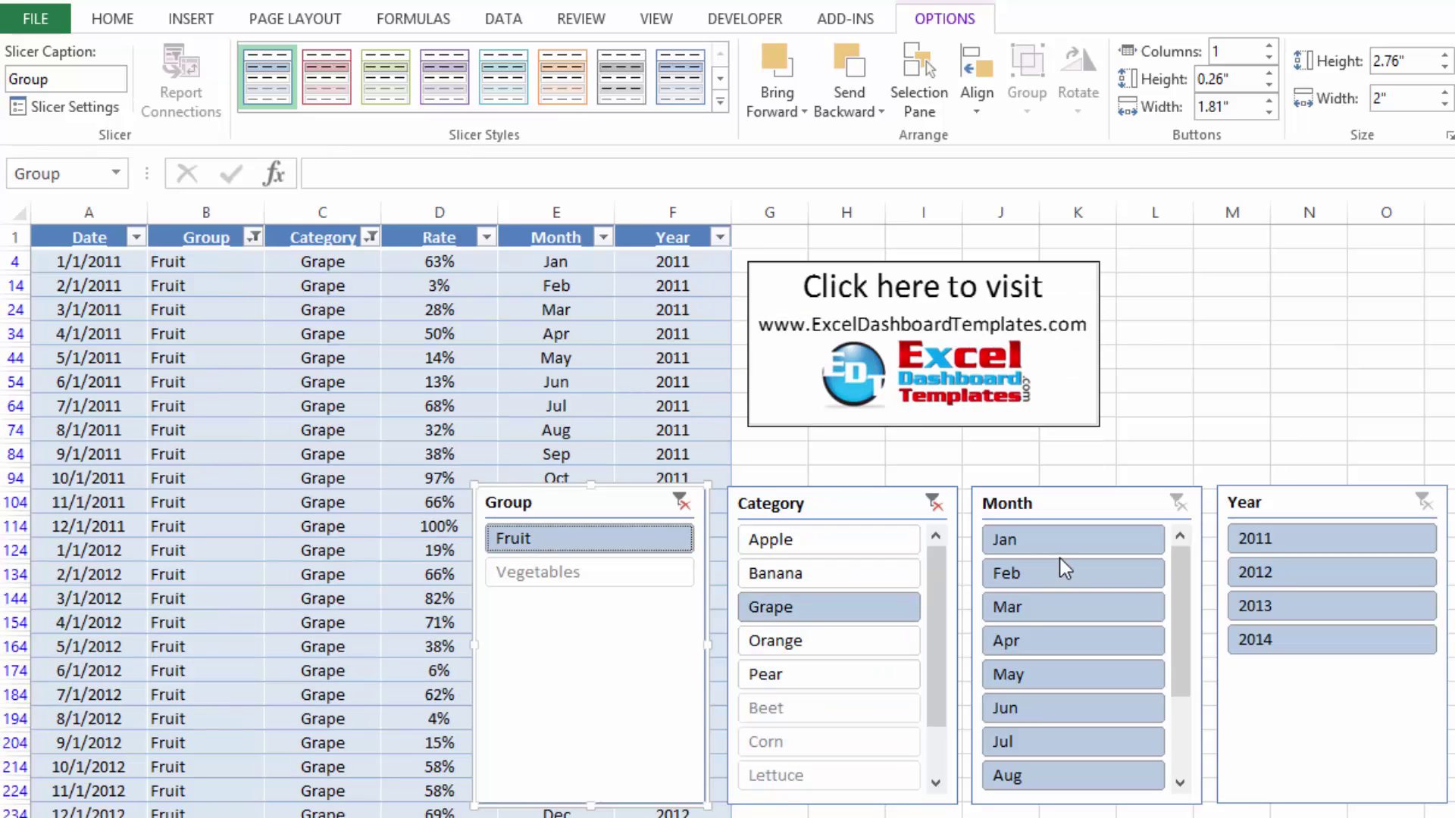
click(1063, 570)
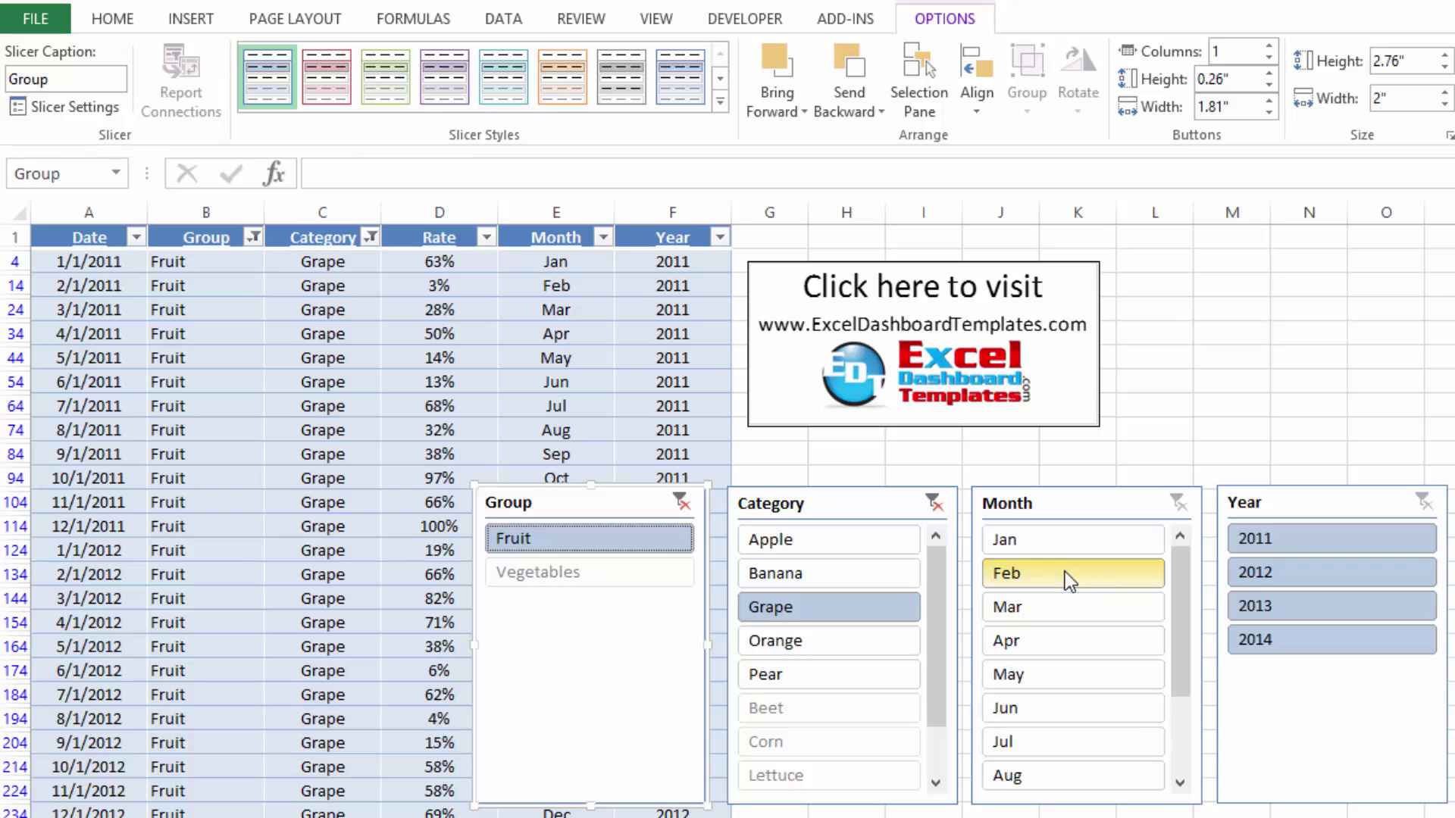
Limit the Year slicer to 2012 and 2014.
click(1258, 575)
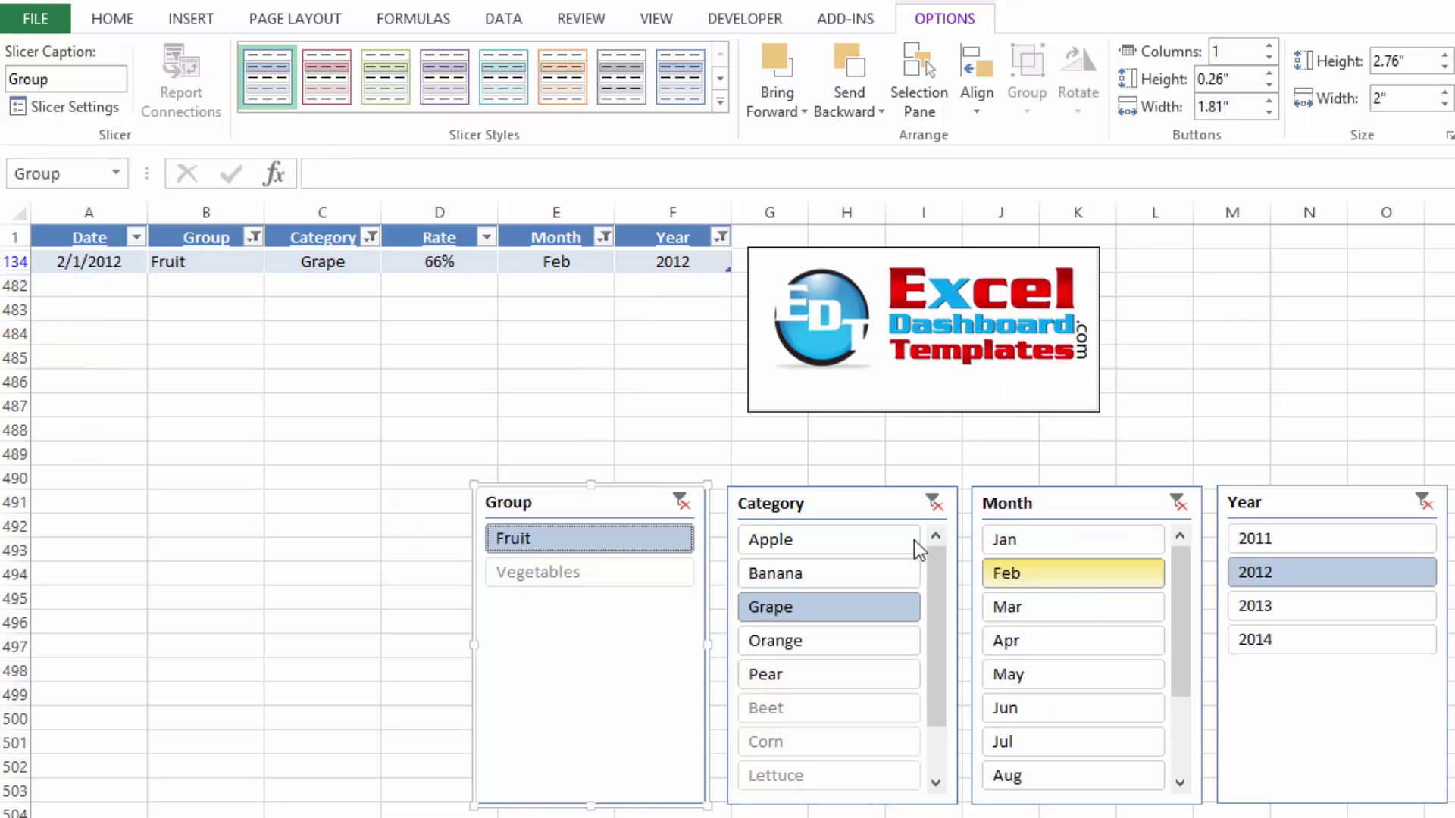
click(1247, 611)
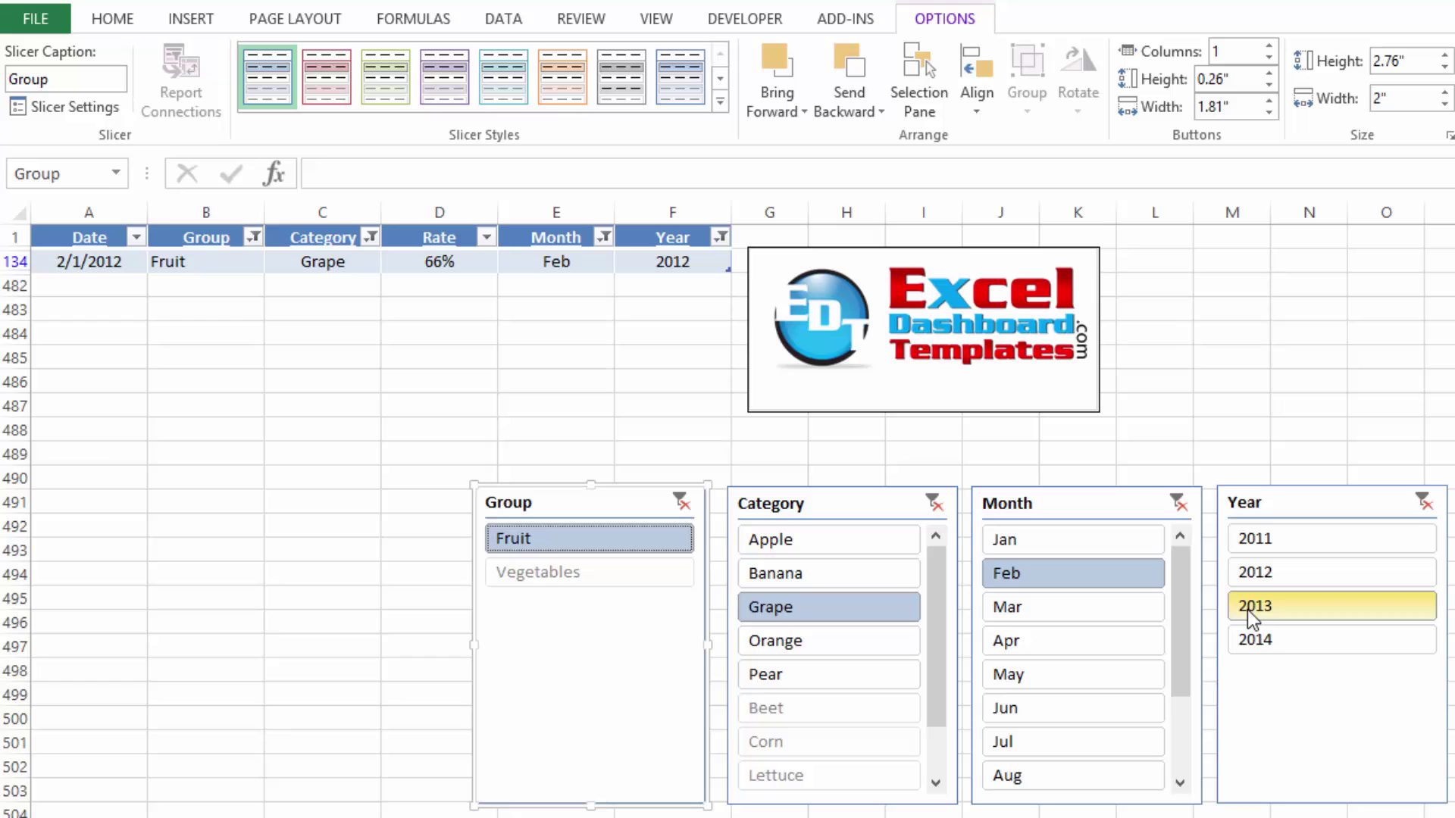
click(1272, 642)
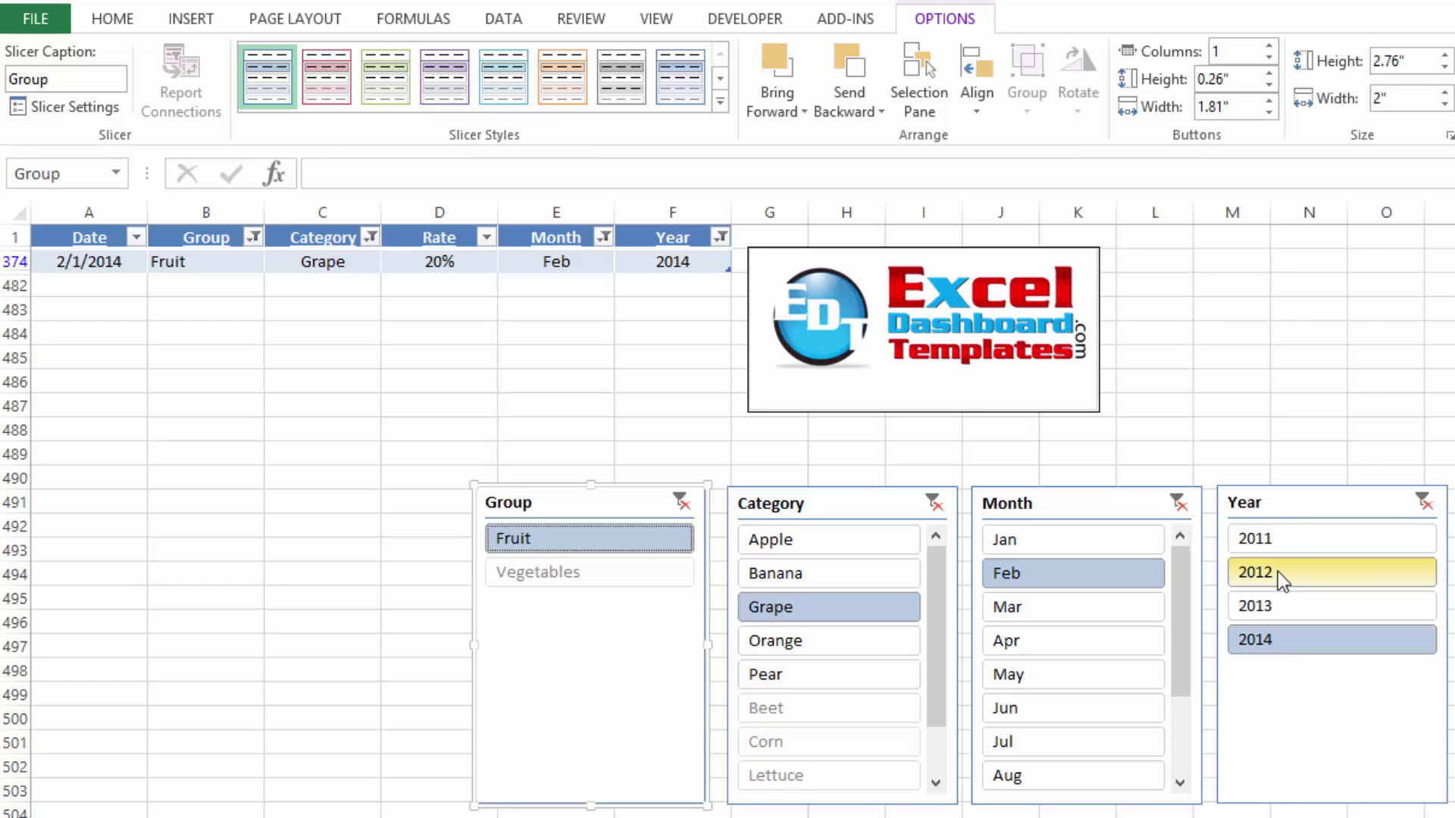
ctrl+click(1262, 570)
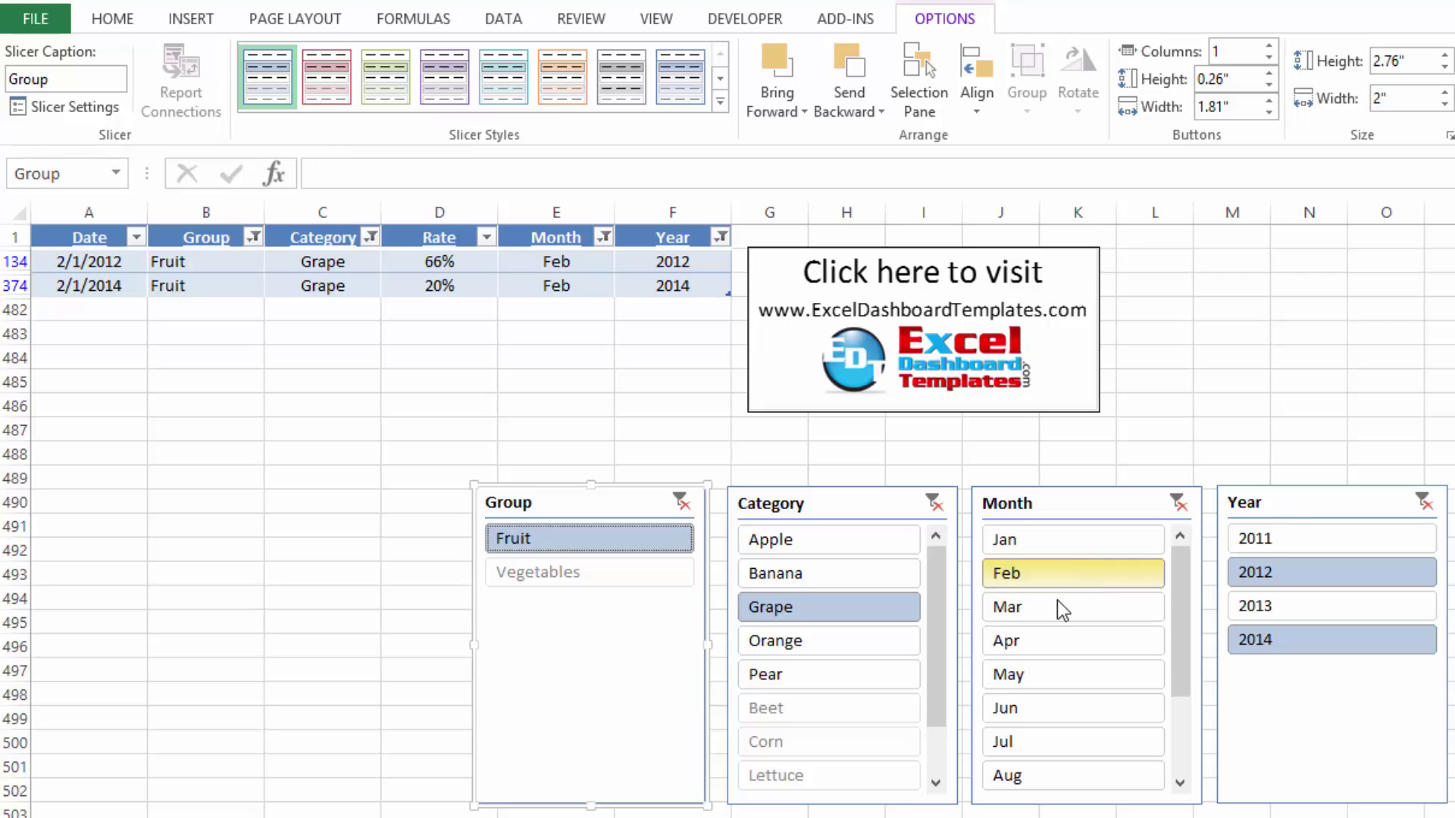
click(1057, 599)
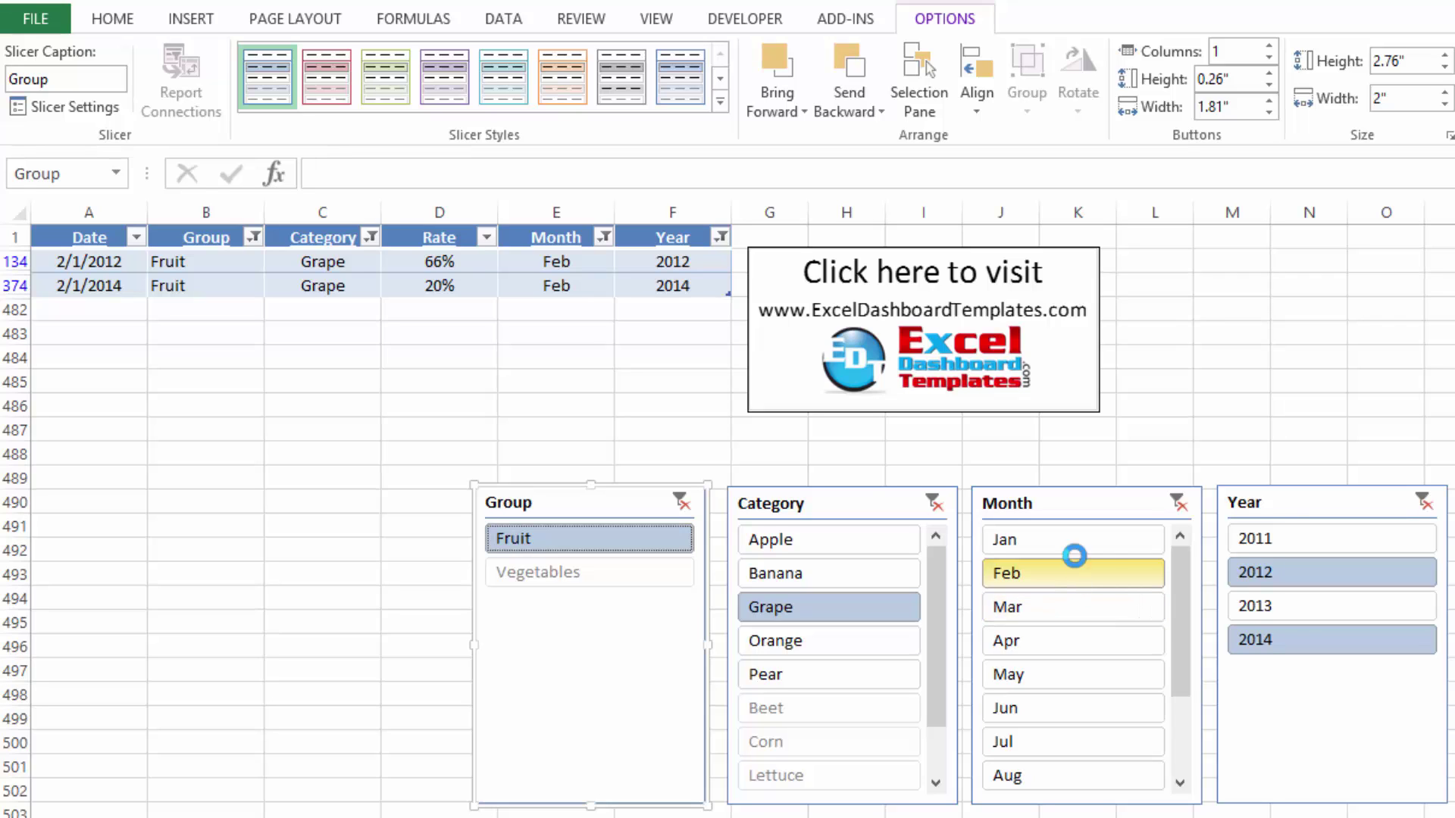